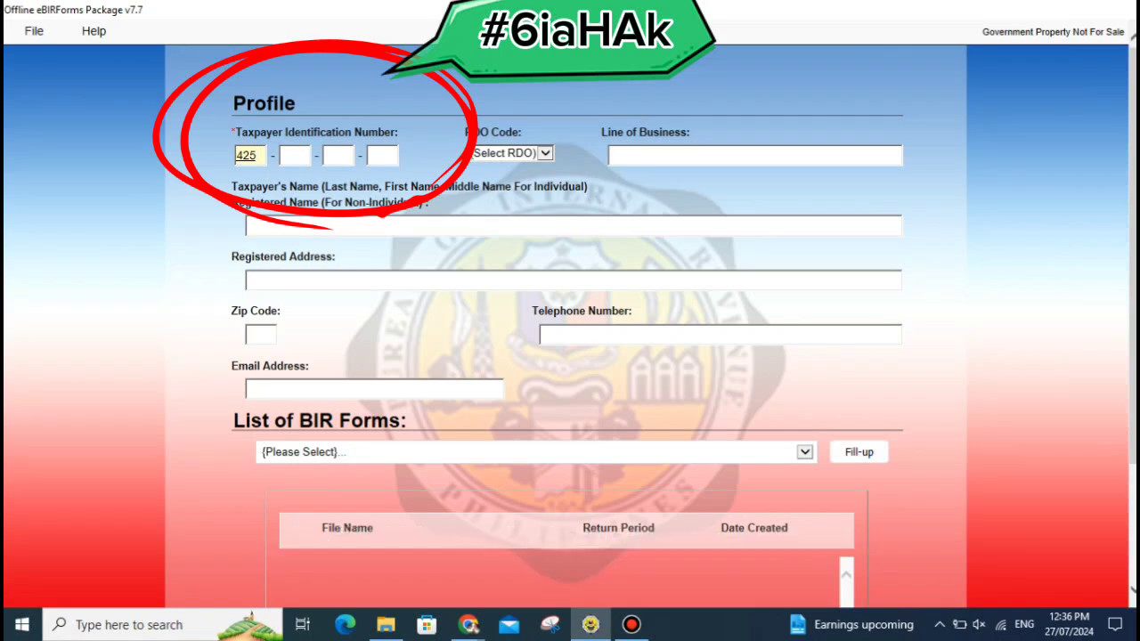
Enter the remaining digits of the taxpayer's TIN, including the branch code, in boxes two to four.
key("Tab")
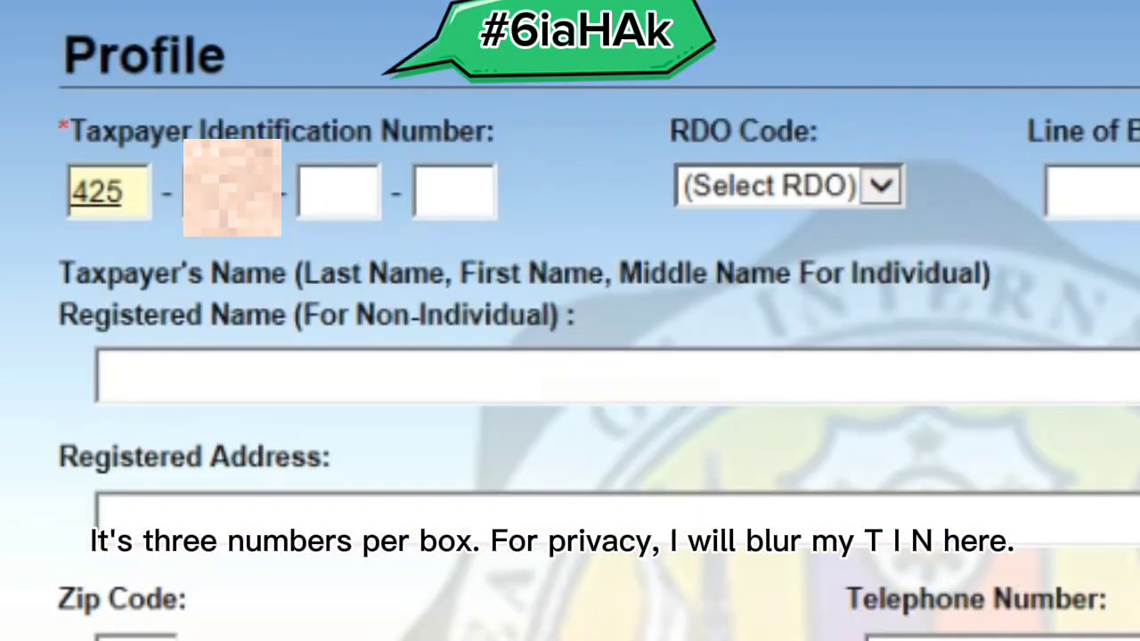
key("Tab")
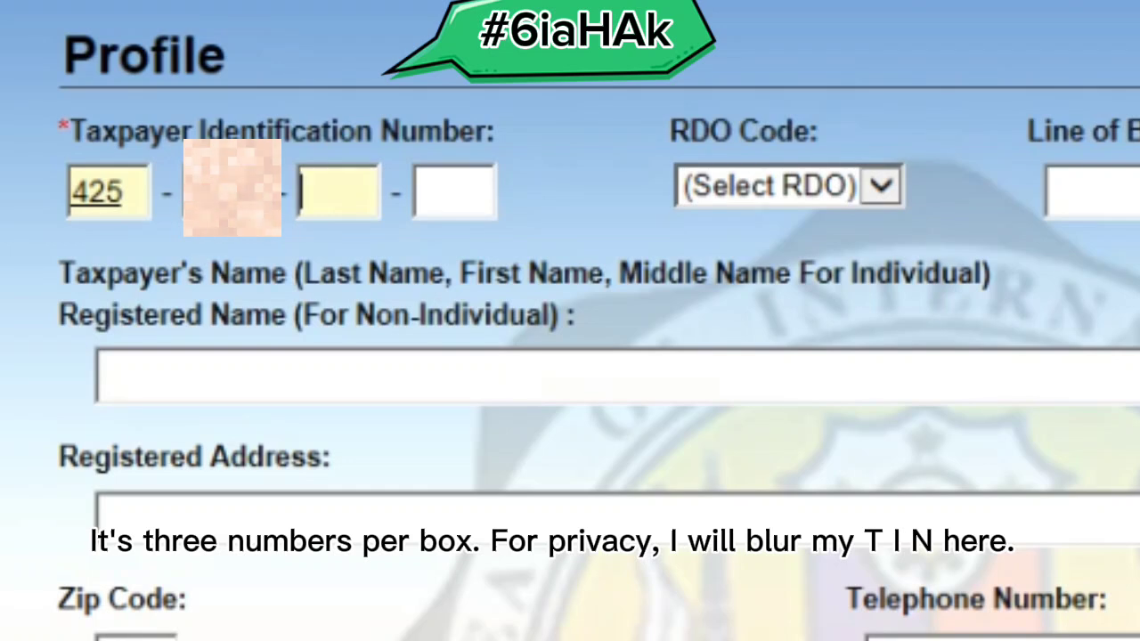
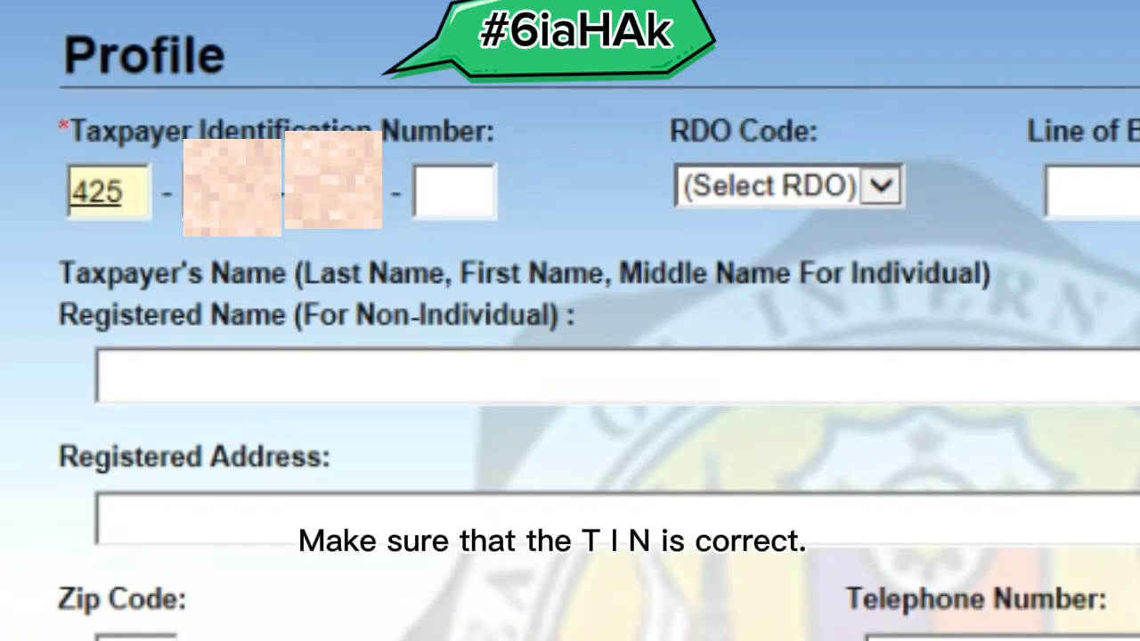
key("Tab")
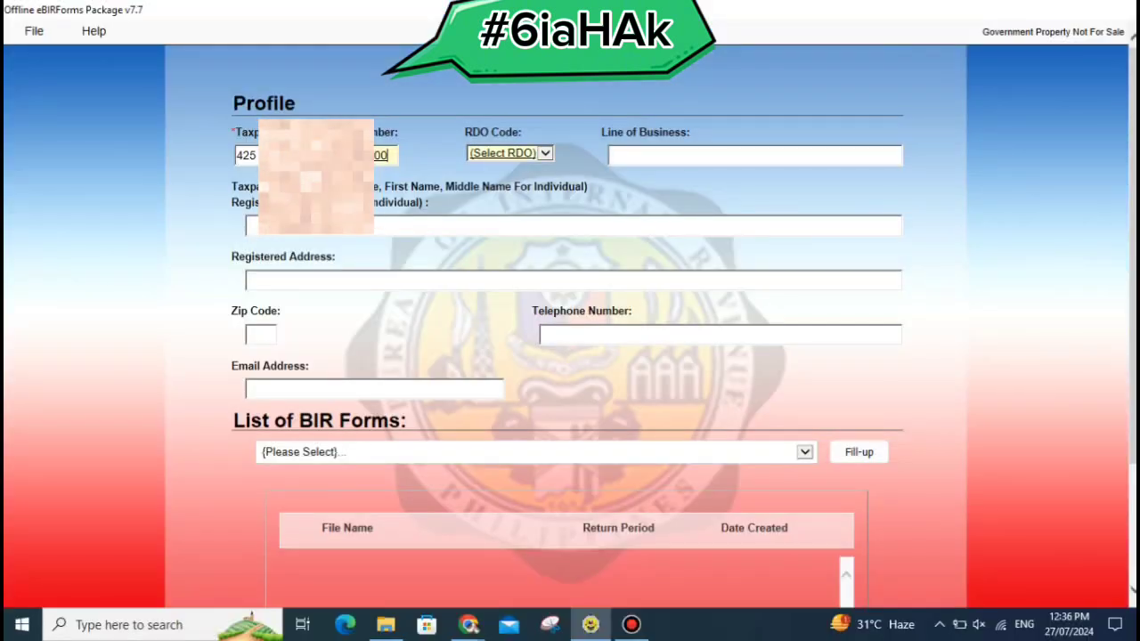
Select 083 from the RDO Code dropdown list.
left_click(544, 153)
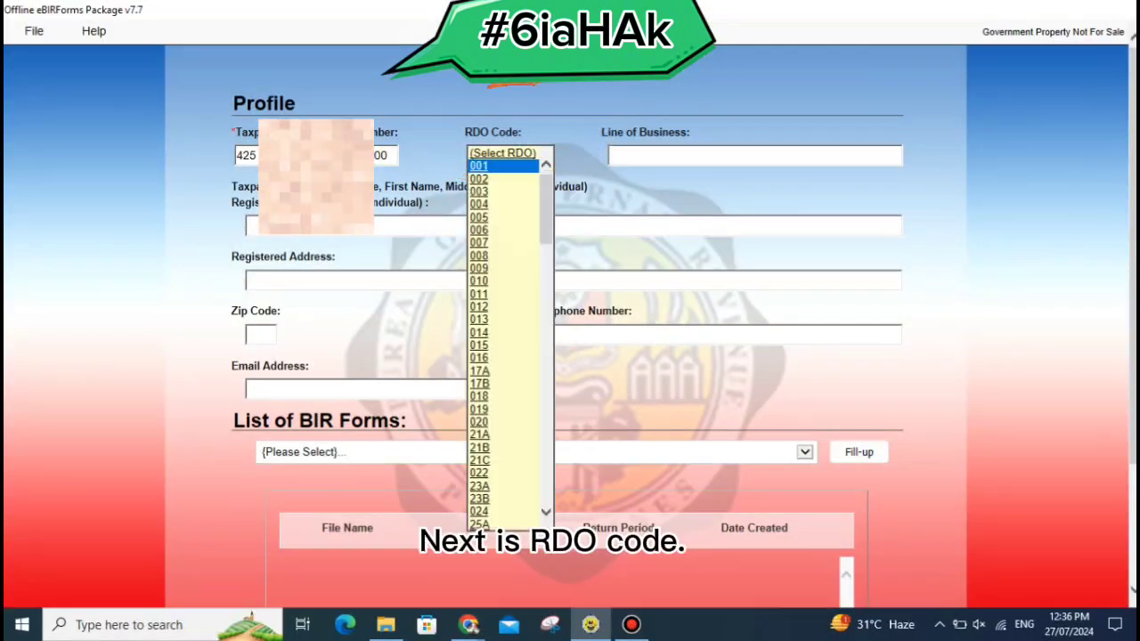
scroll(503, 512, "down", 20)
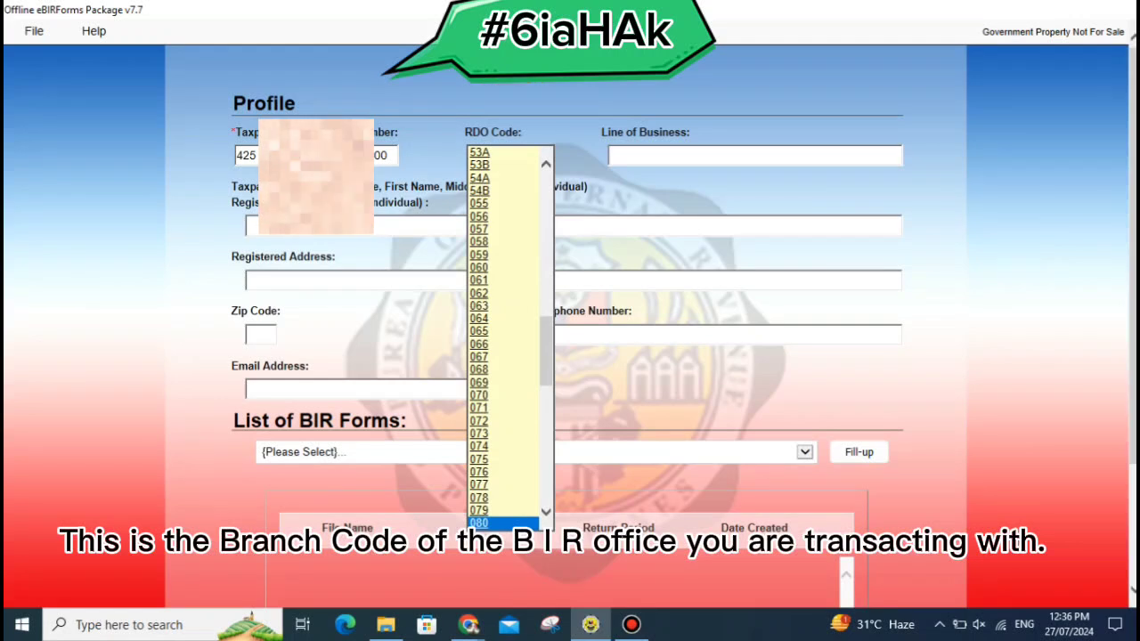
scroll(503, 339, "down", 1)
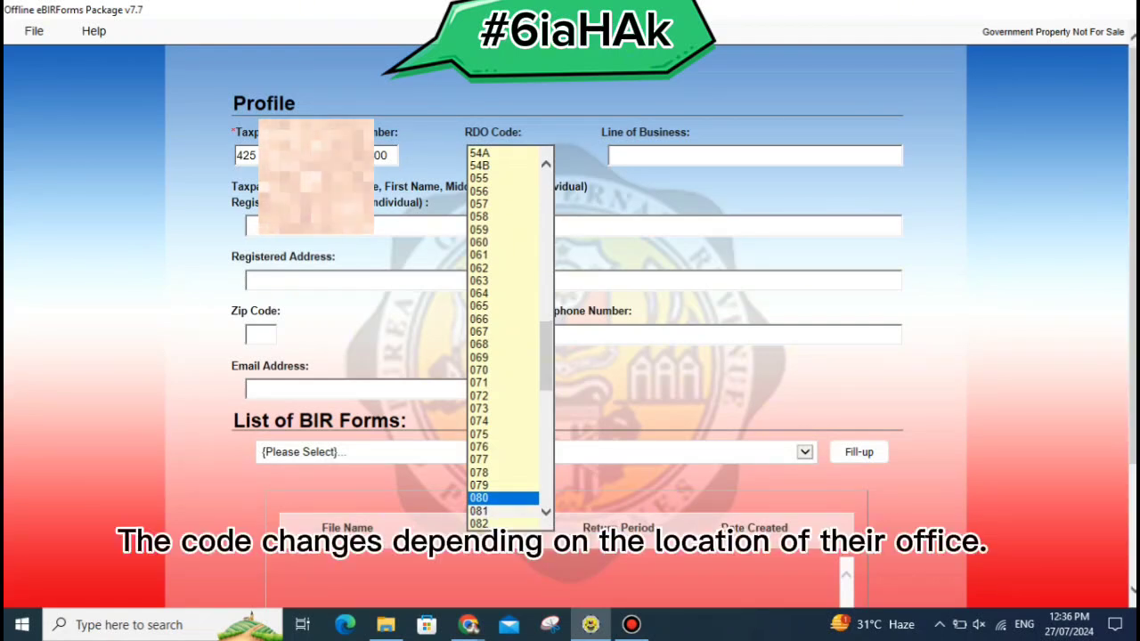
scroll(503, 339, "down", 1)
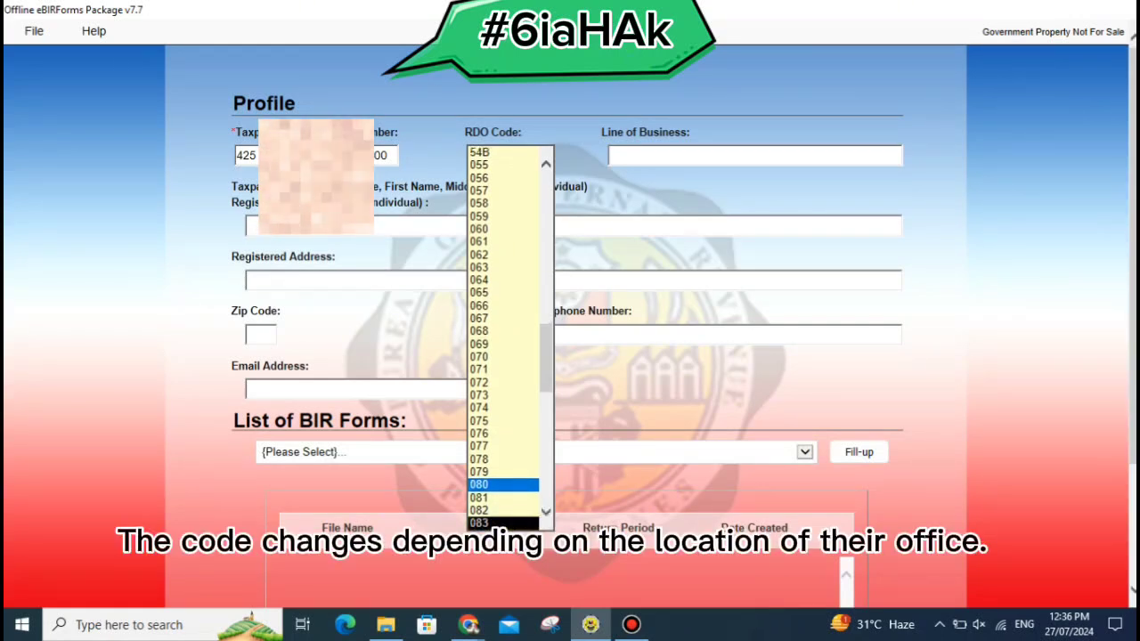
left_click(503, 523)
left_click(754, 156)
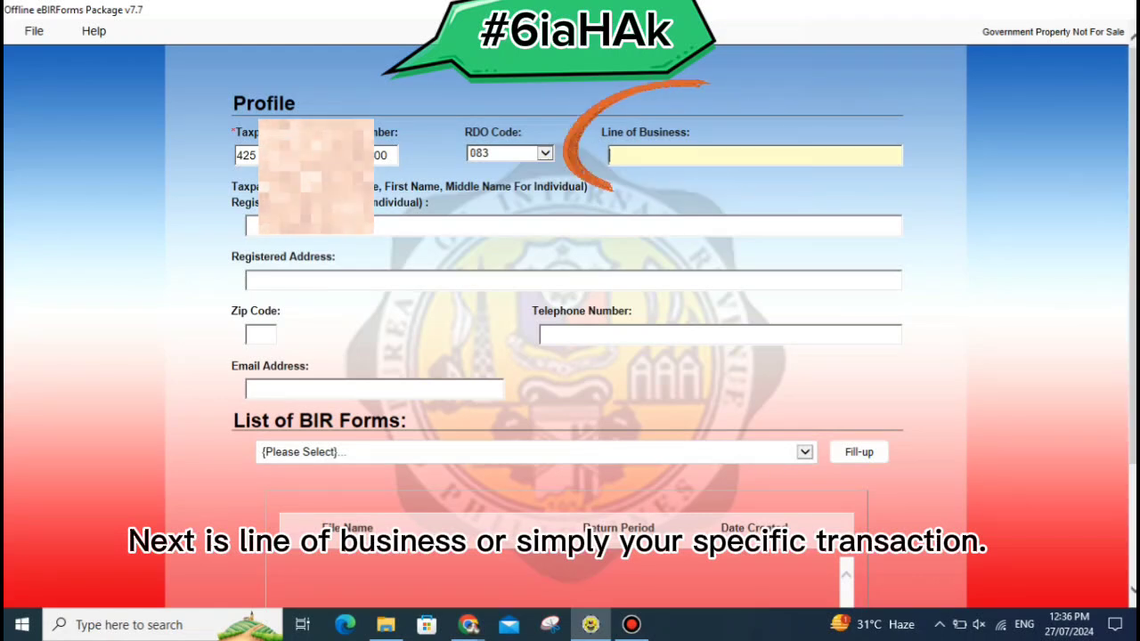
Enter CAPITAL GAIN TAX as the Line of Business.
type("C")
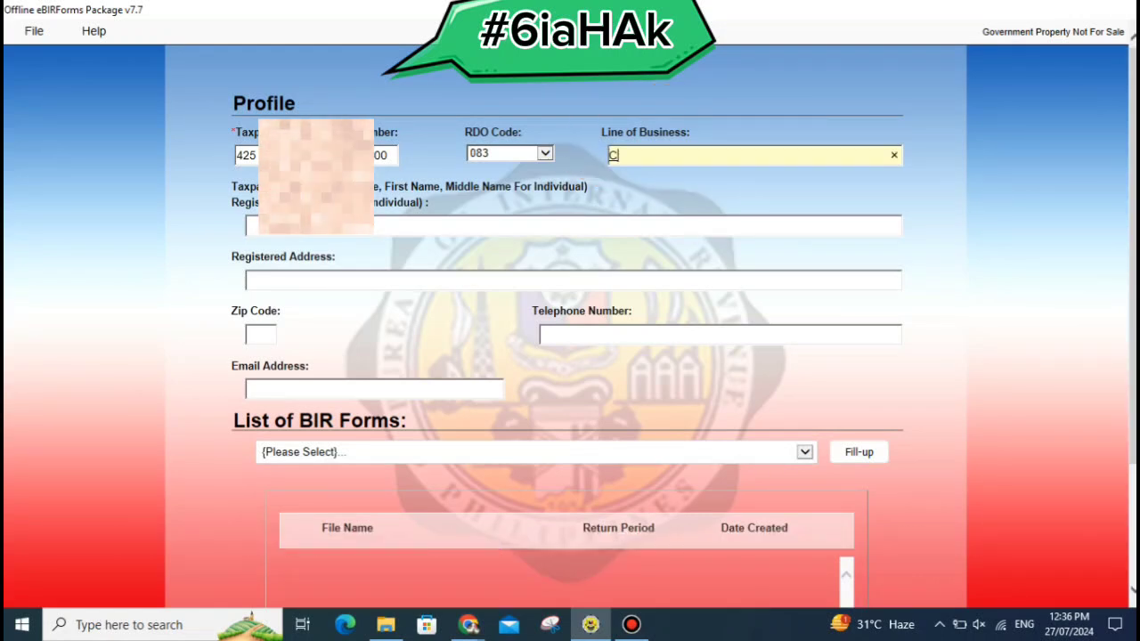
type("APITA")
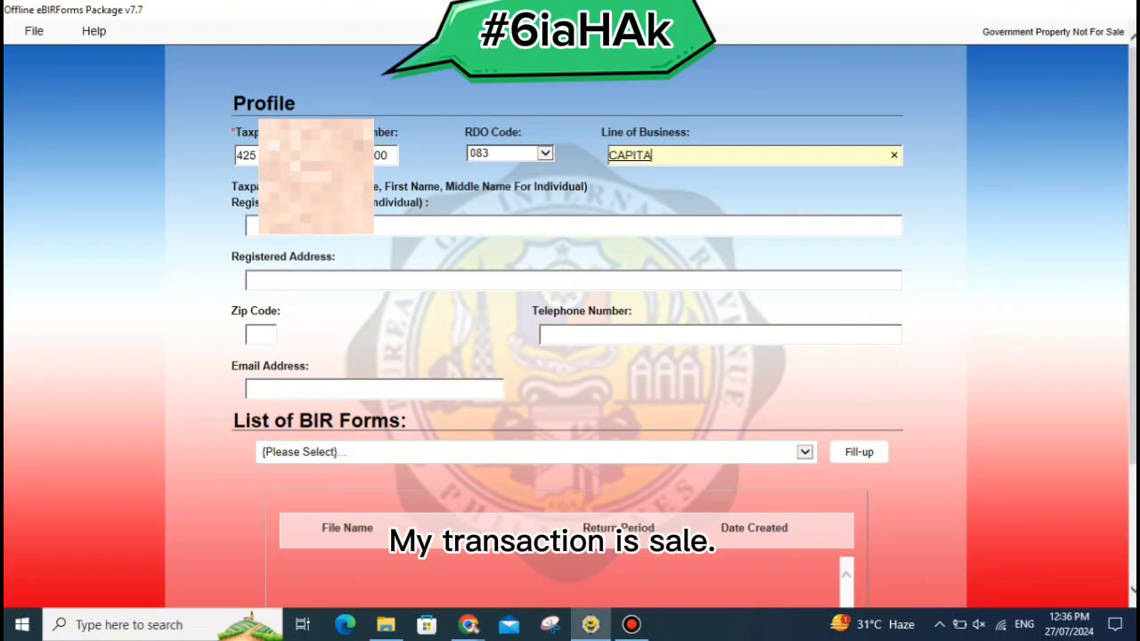
type("L GAIN TAX")
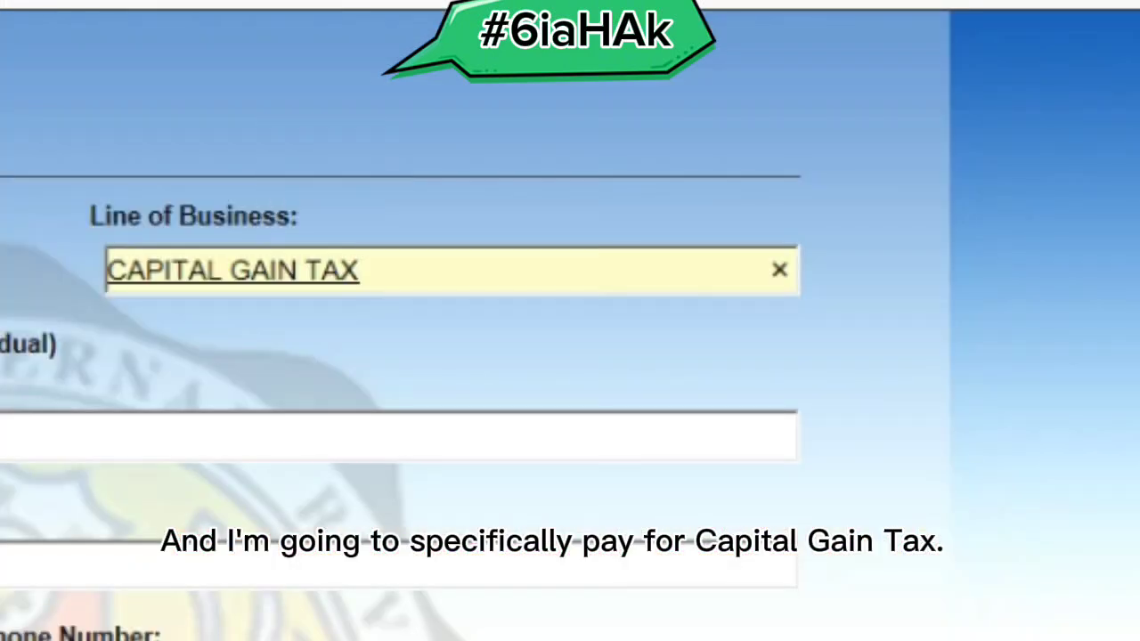
key("Tab")
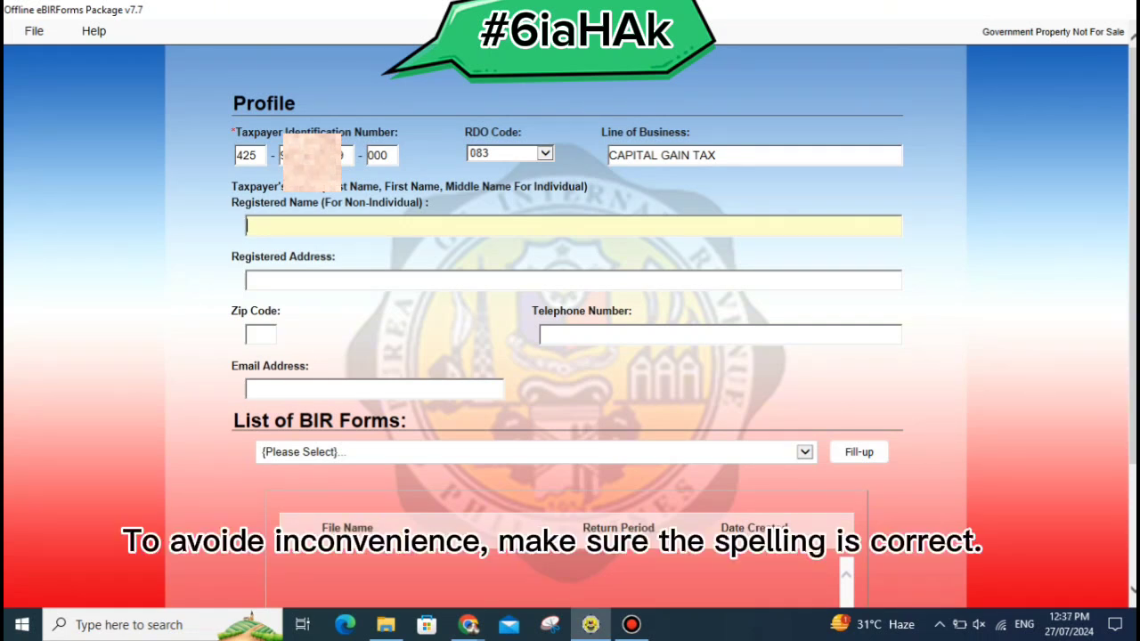
Type the taxpayer's last, first and middle name in uppercase into the registered name field.
type("CHO, ")
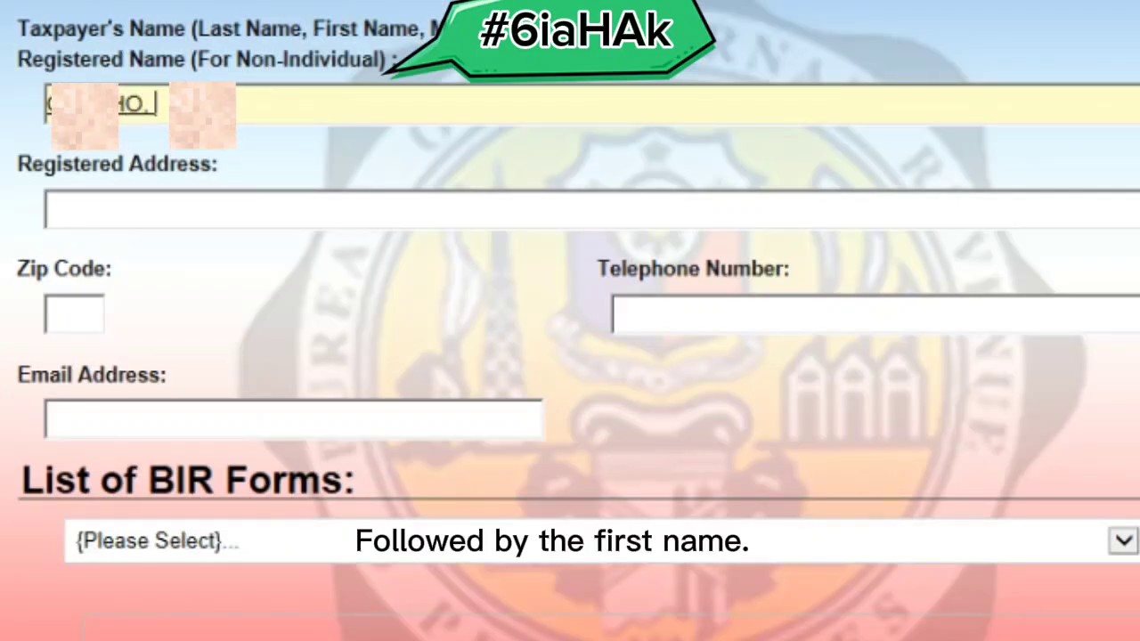
type("A")
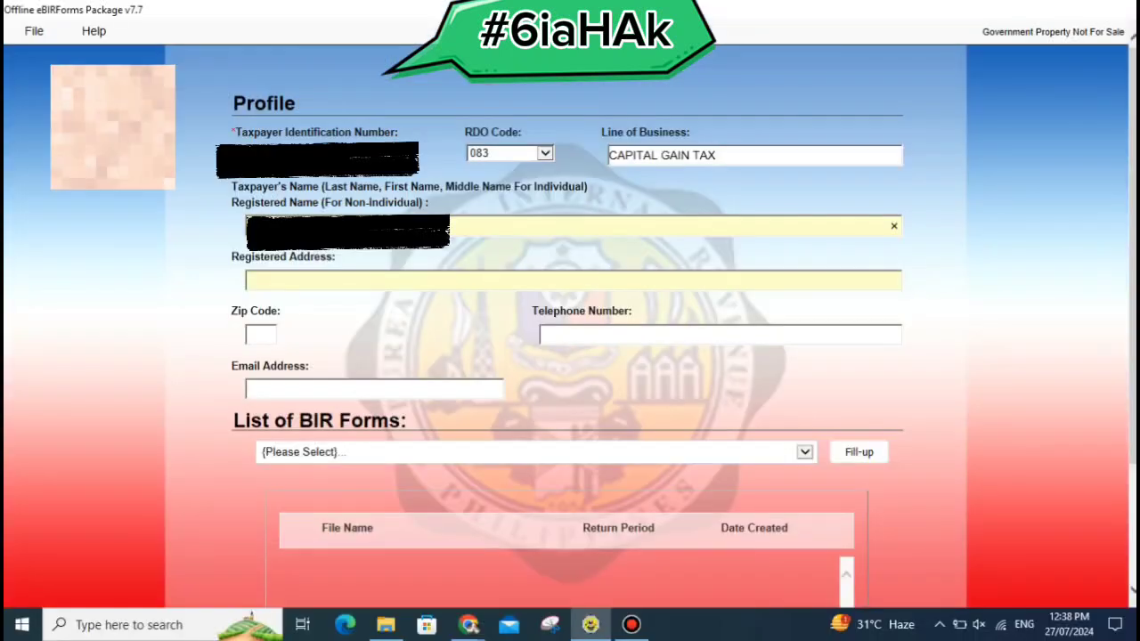
Enter the taxpayer's registered address, zip code, telephone number and email address.
key("Tab")
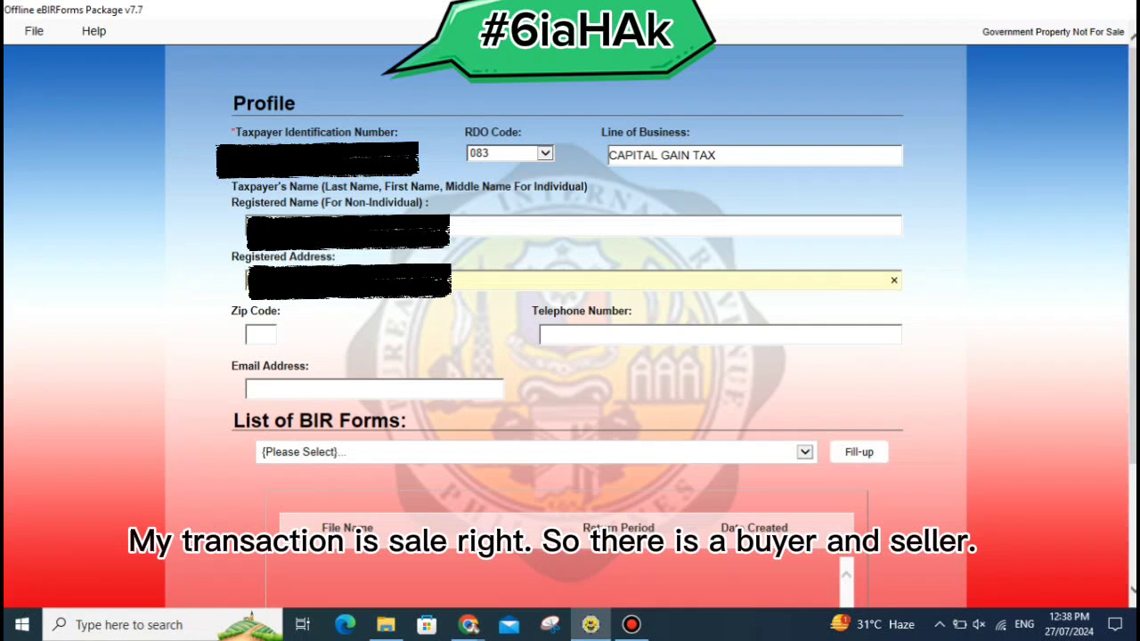
left_click(261, 334)
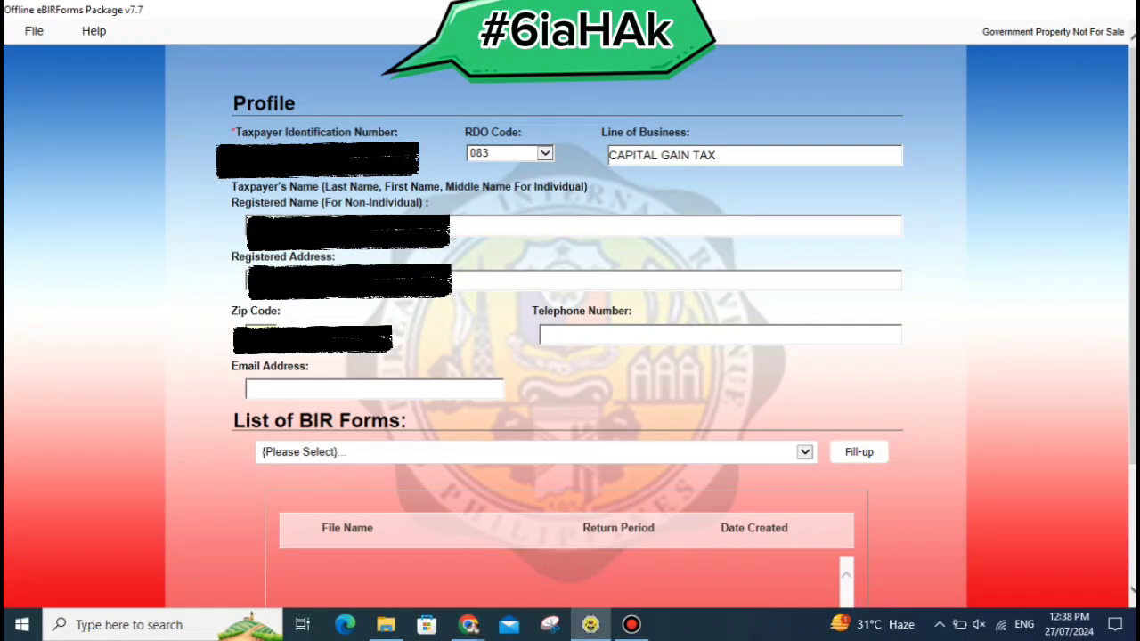
left_click(541, 335)
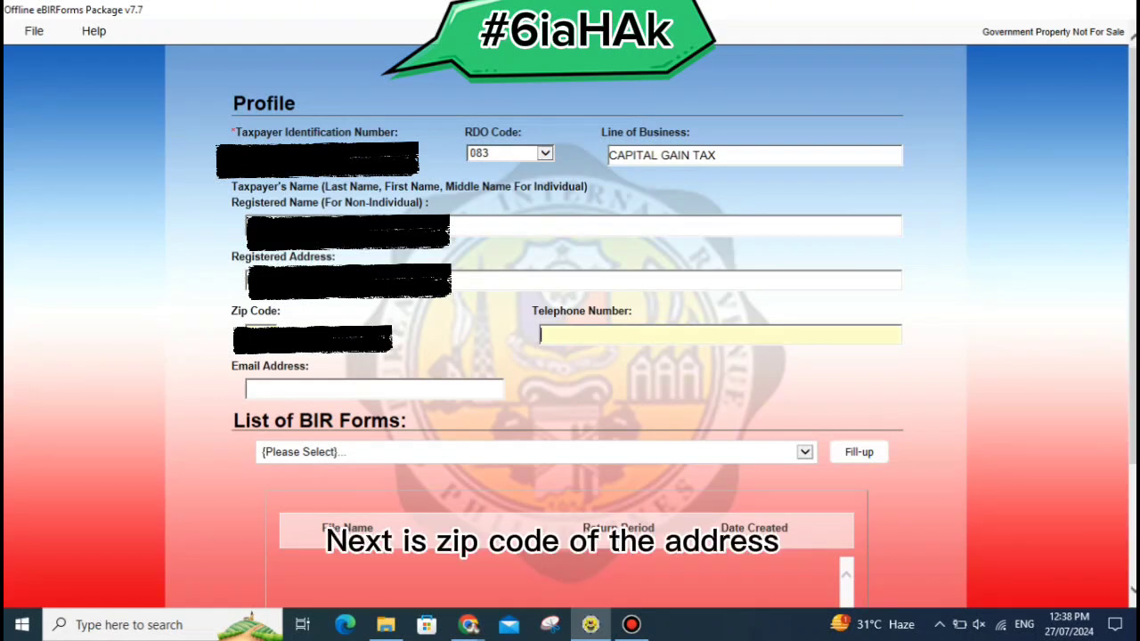
type("0")
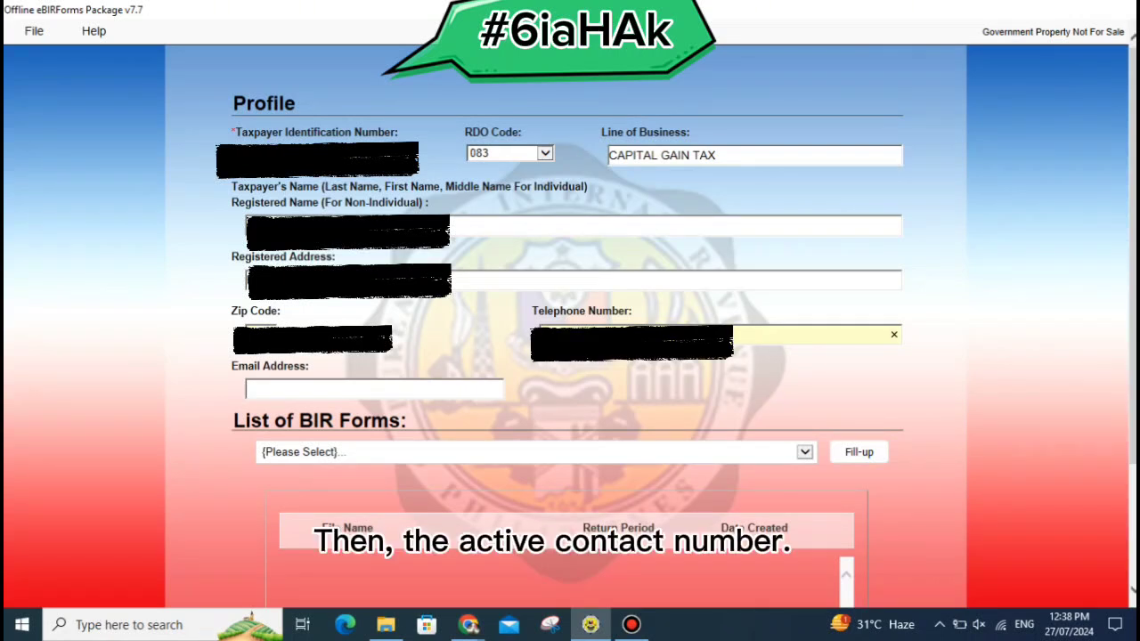
left_click(267, 389)
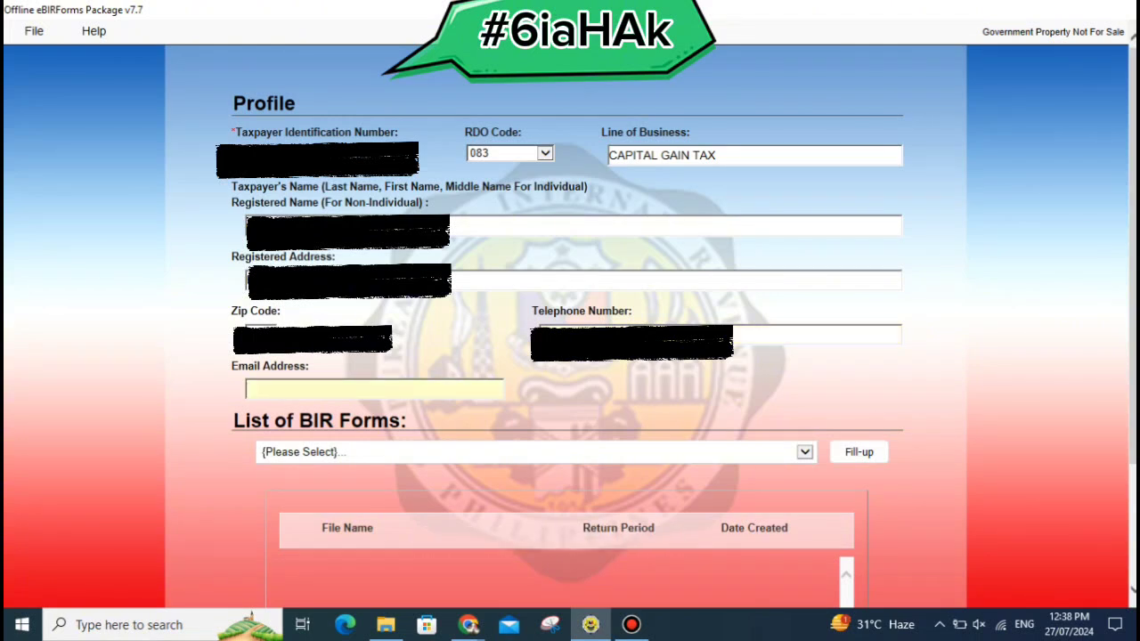
type("c")
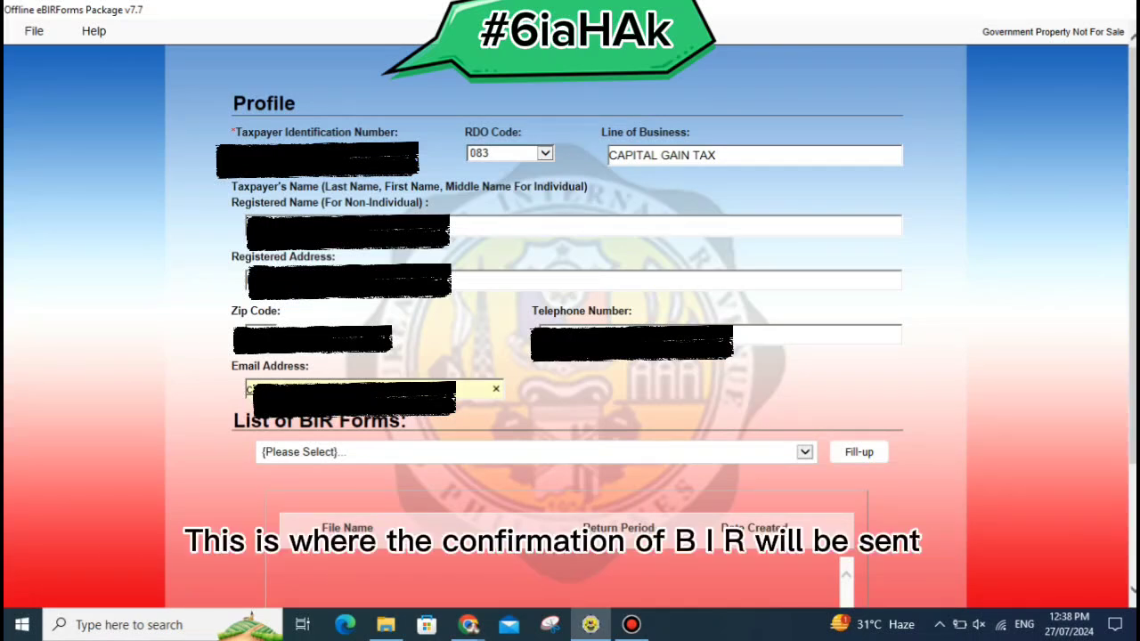
key("Tab")
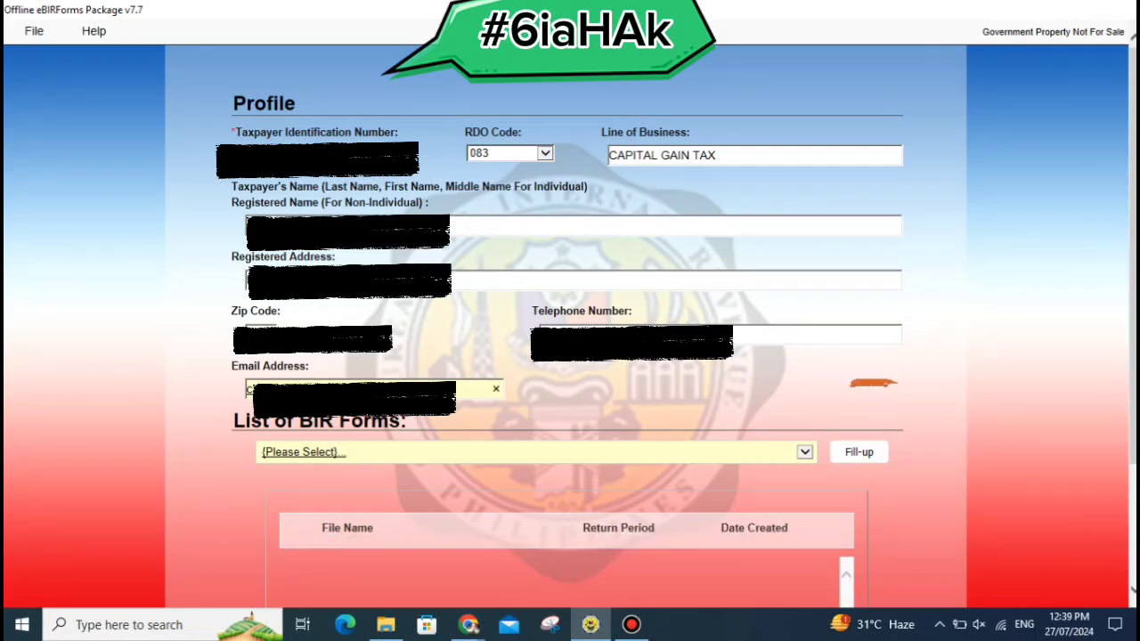
Select BIR Form 1706 - ONETT Capital Gains Tax Return (Capital Asset) from the forms list.
left_click(805, 452)
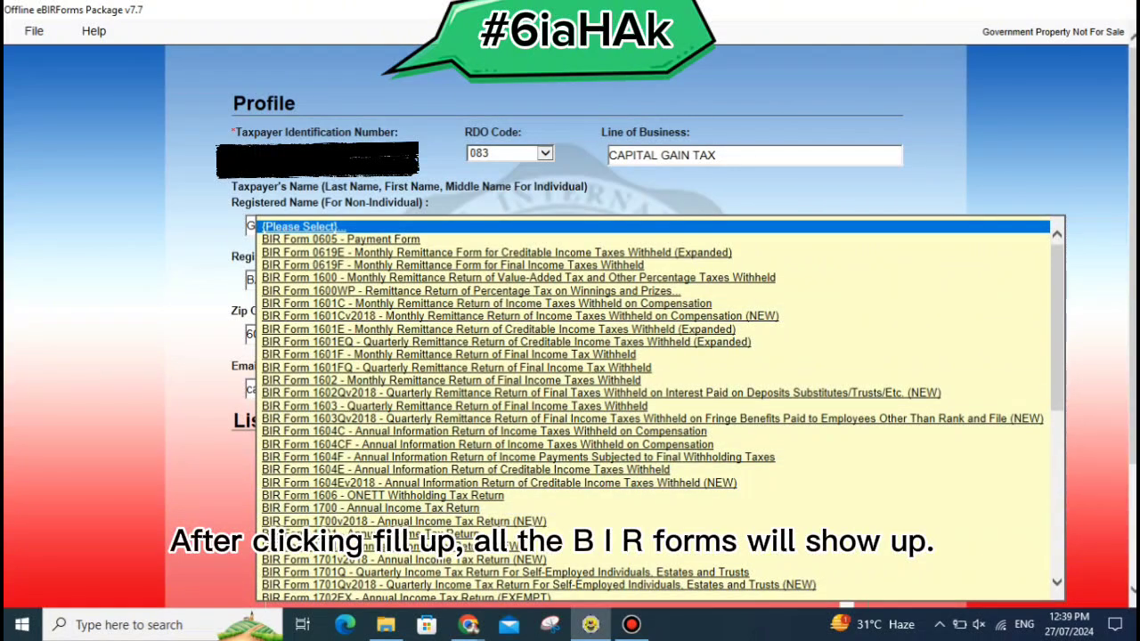
scroll(659, 409, "down", 2)
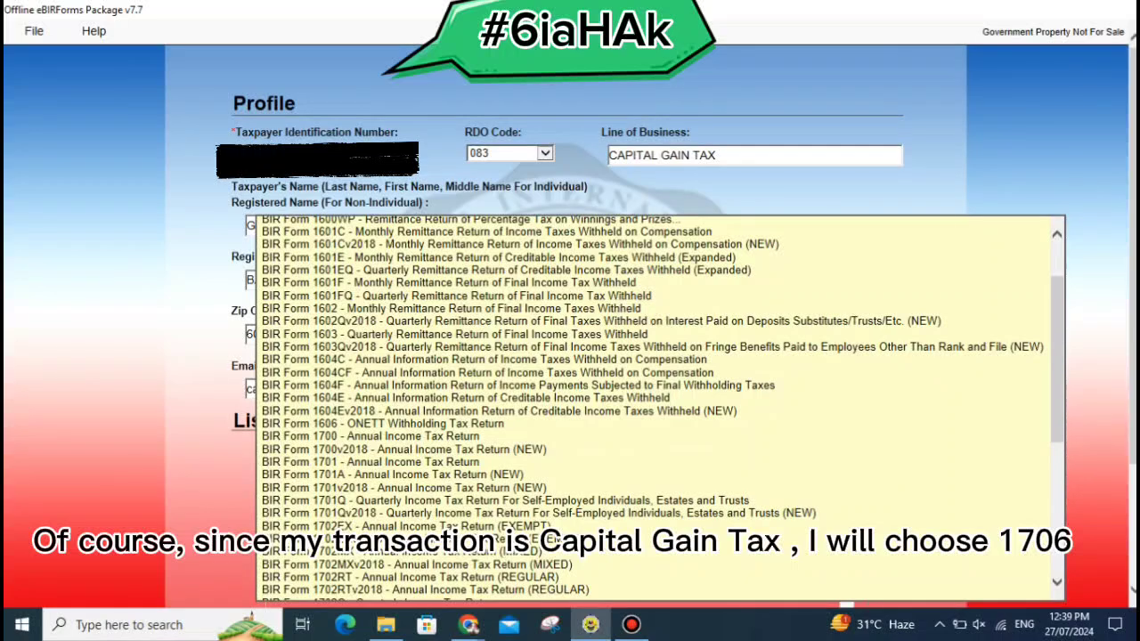
scroll(659, 409, "down", 2)
scroll(659, 410, "down", 5)
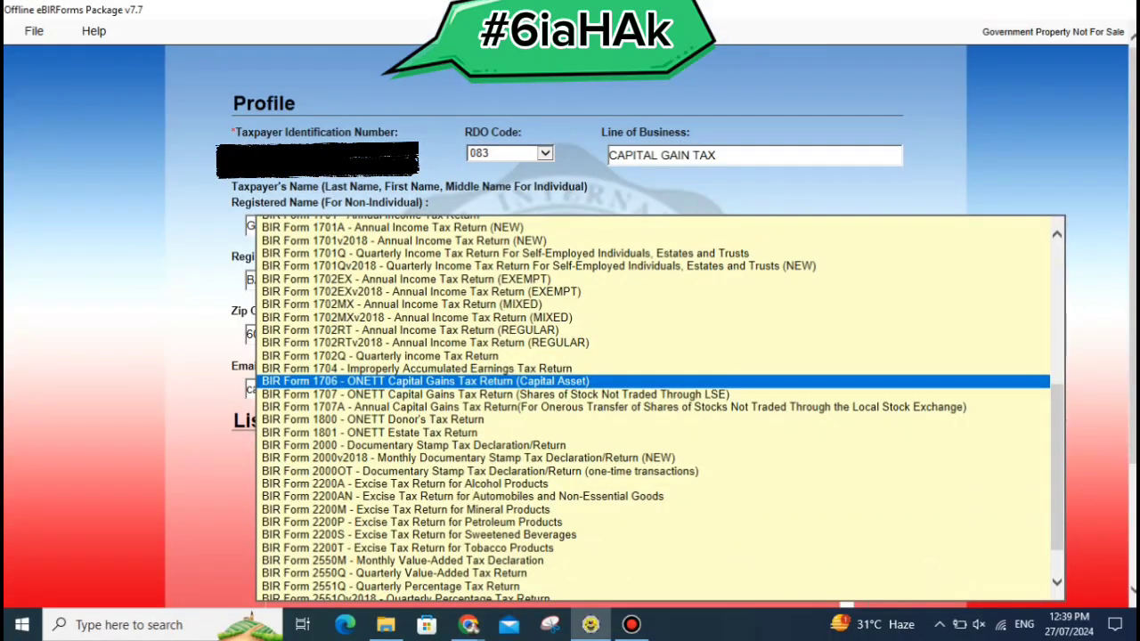
left_click(410, 417)
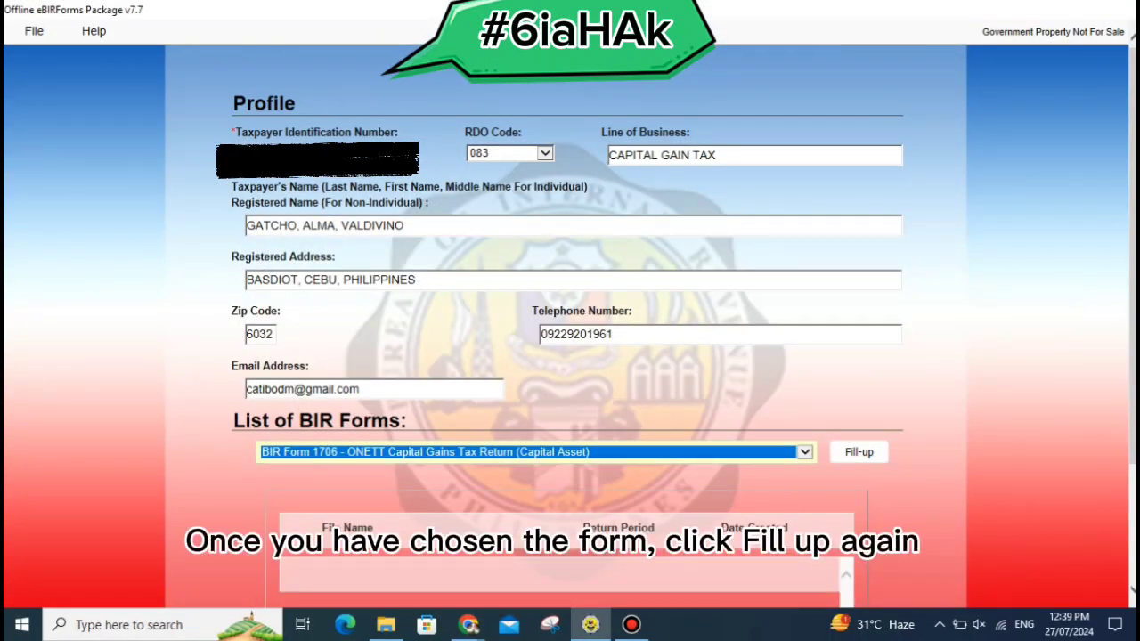
Confirm the taxpayer's TIN and email, submit to save the profile, then request Fill-up again.
left_click(859, 451)
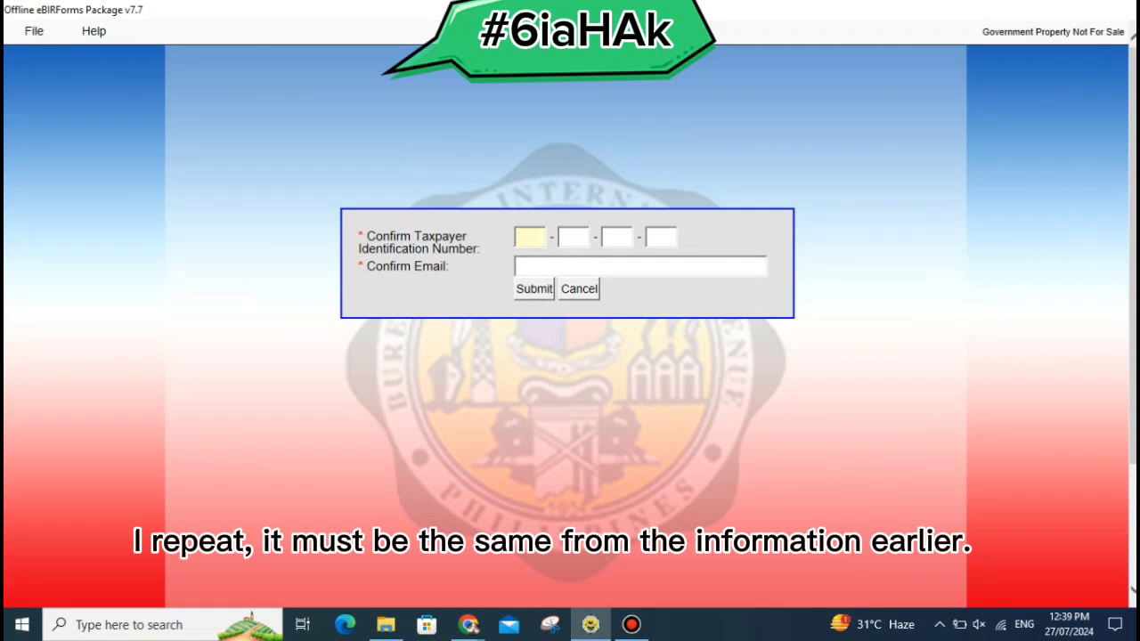
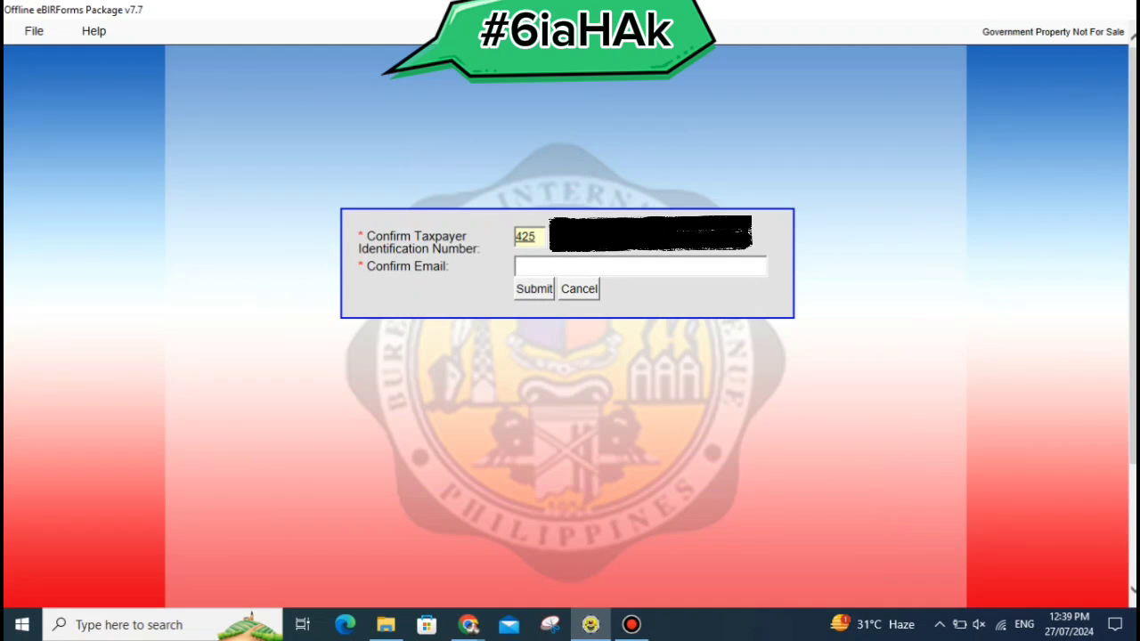
left_click(639, 266)
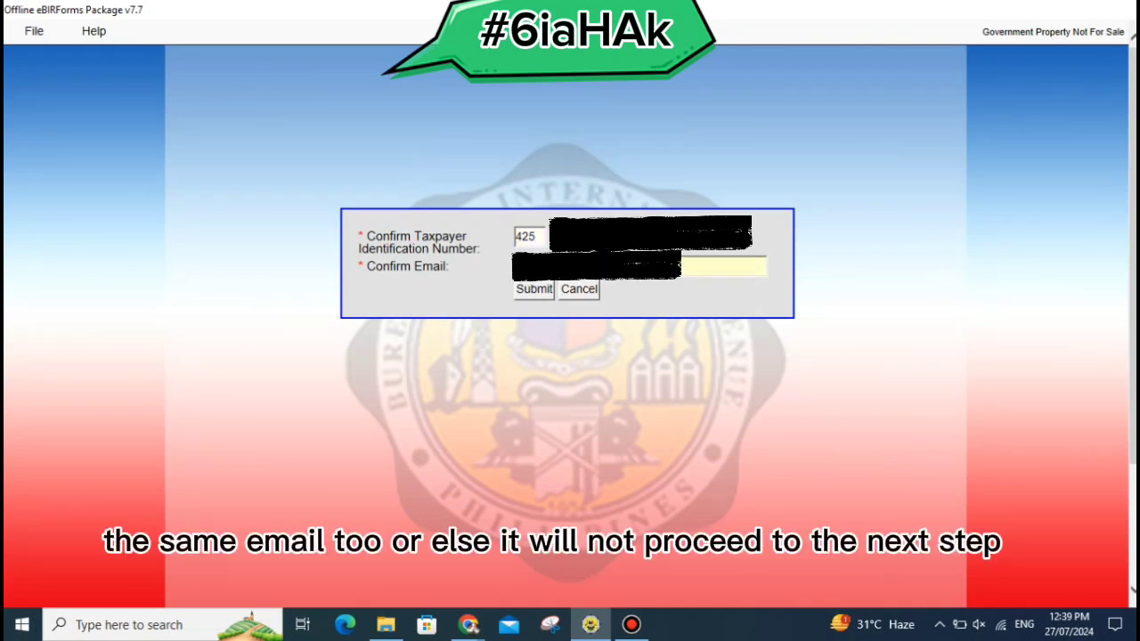
type("*")
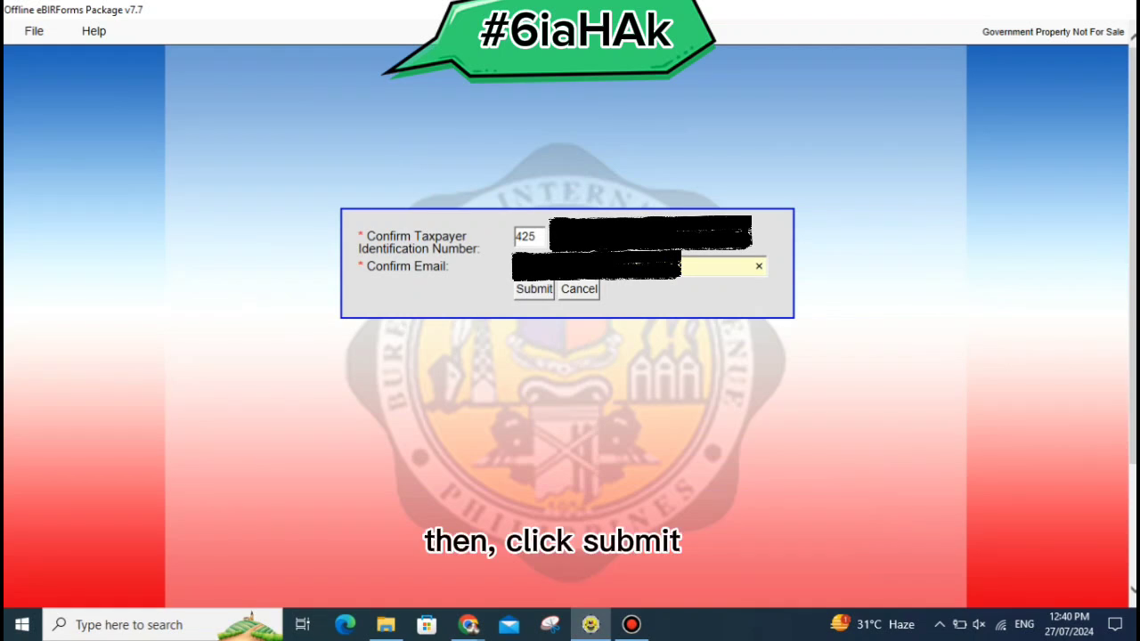
left_click(535, 291)
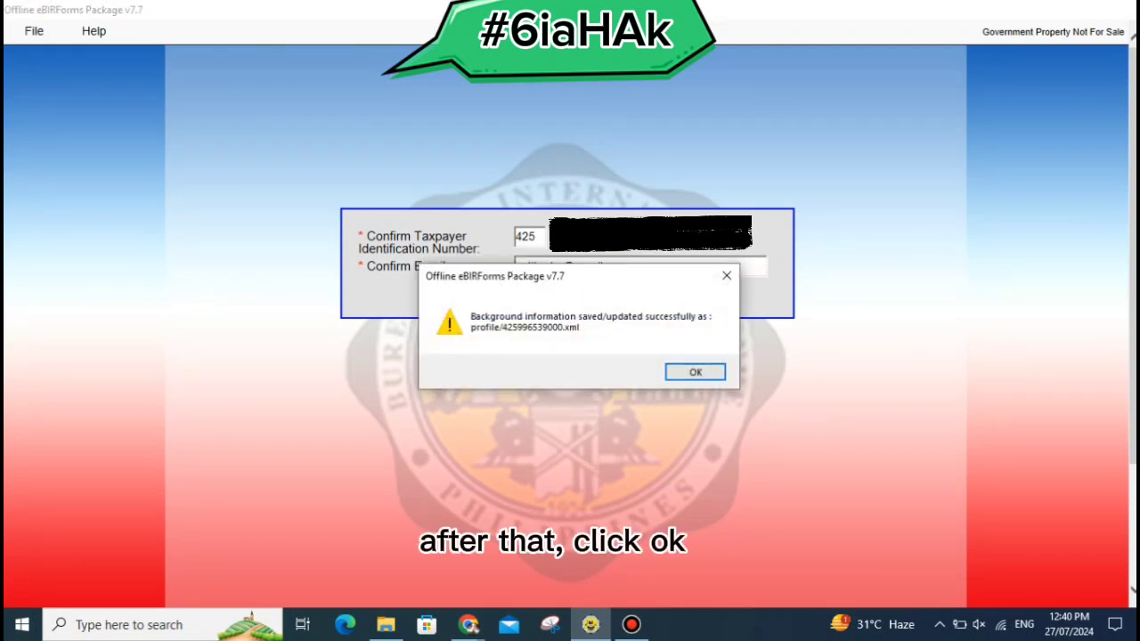
left_click(696, 373)
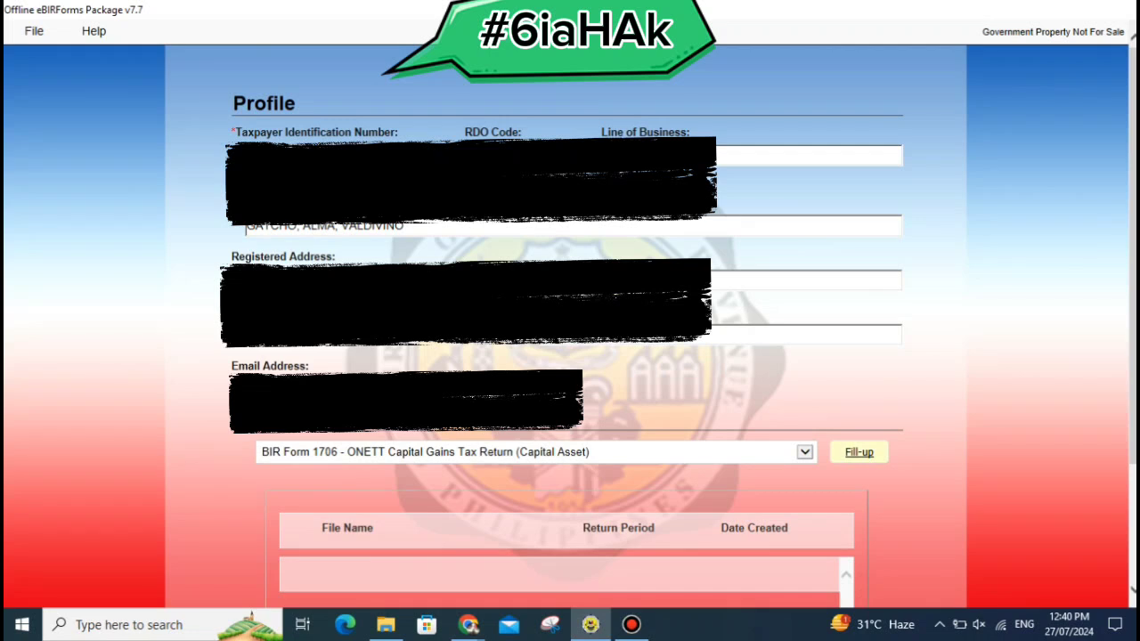
left_click(858, 452)
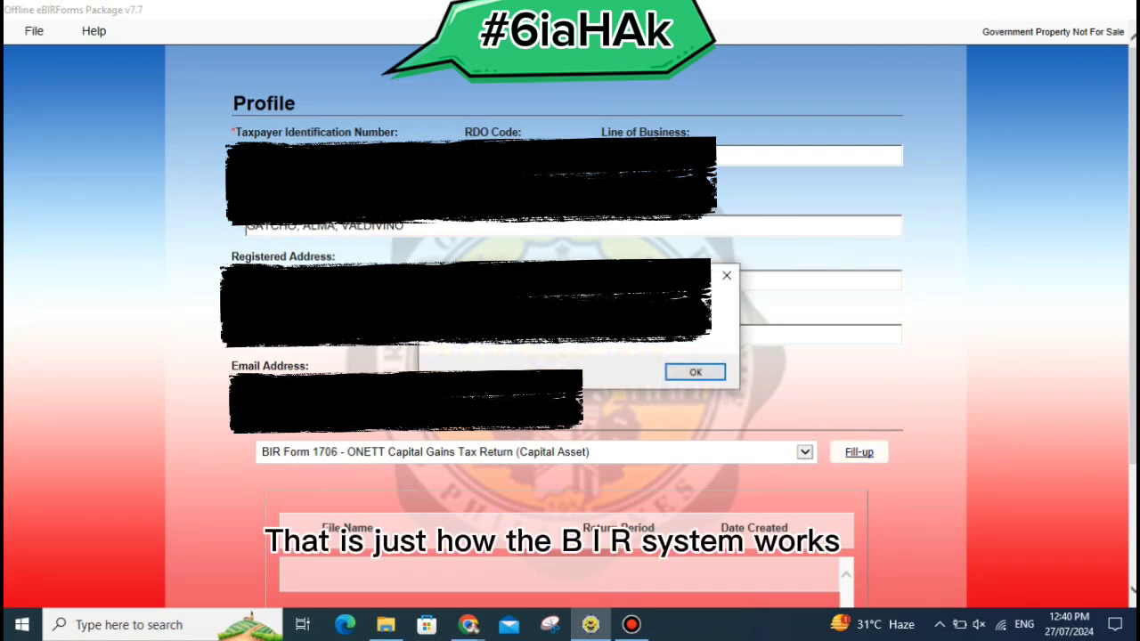
Load Form 1706 and scroll through the prefilled seller information.
left_click(695, 372)
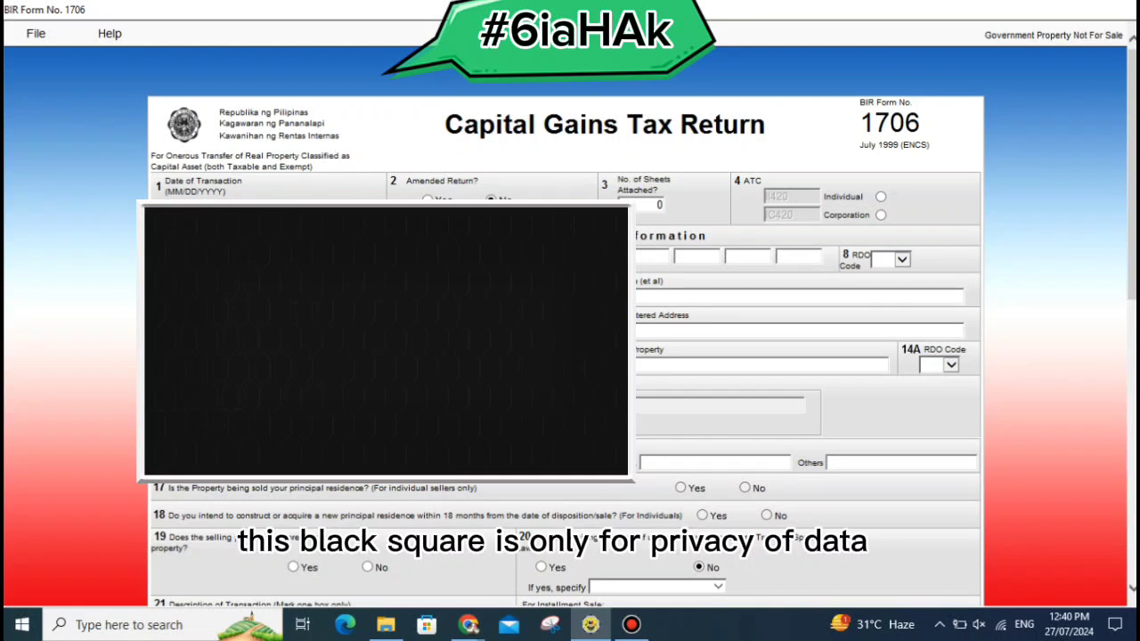
scroll(570, 356, "down", 1)
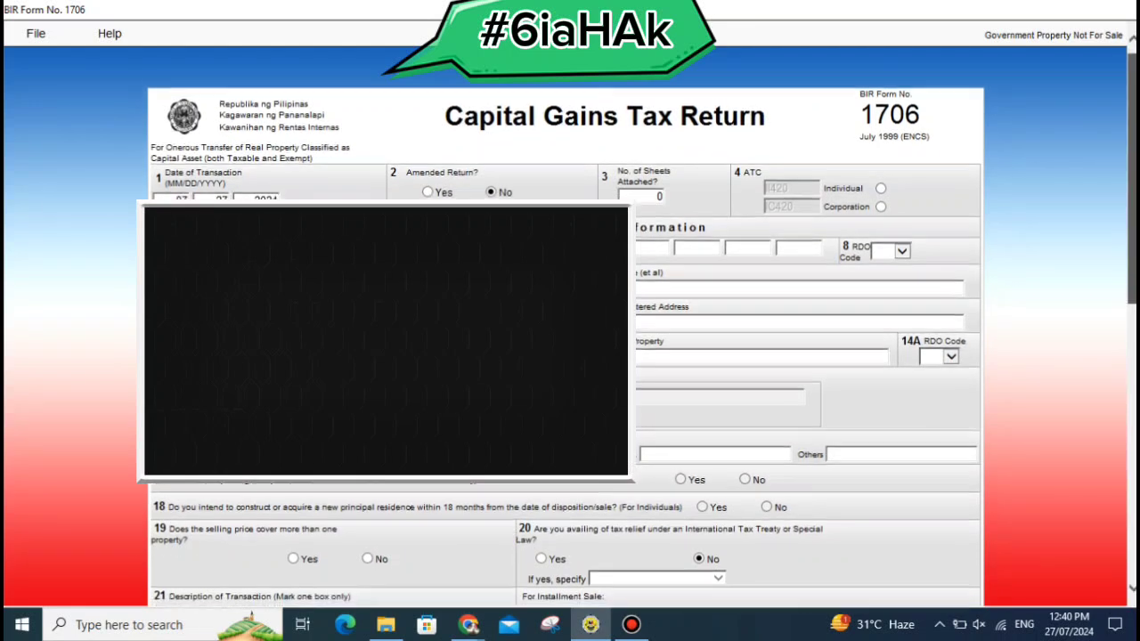
scroll(570, 356, "down", 1)
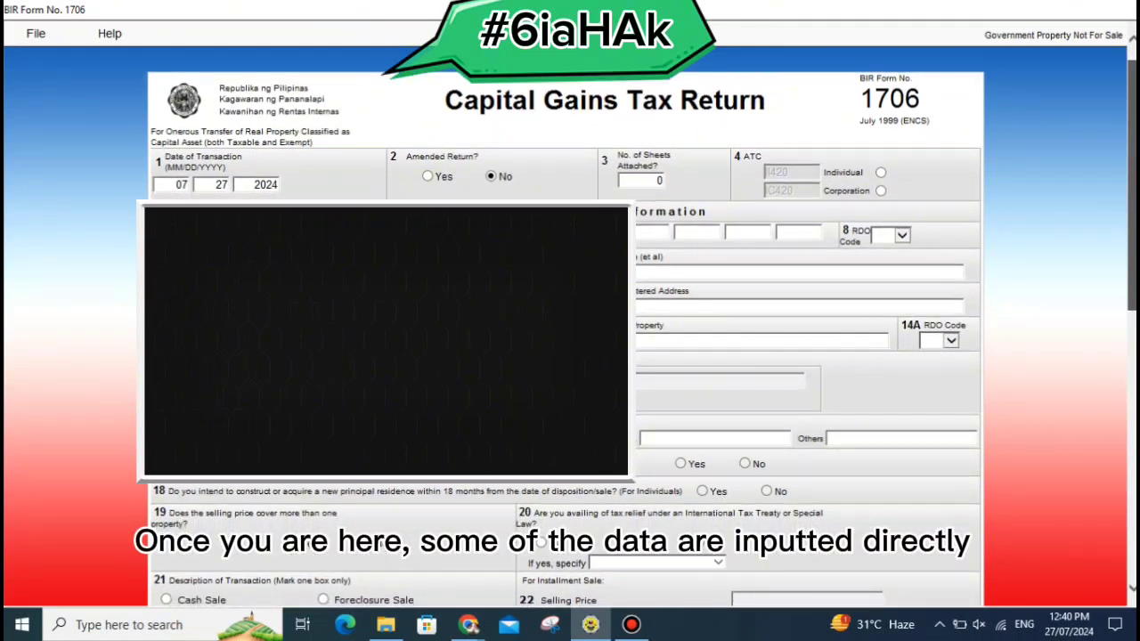
scroll(570, 356, "down", 1)
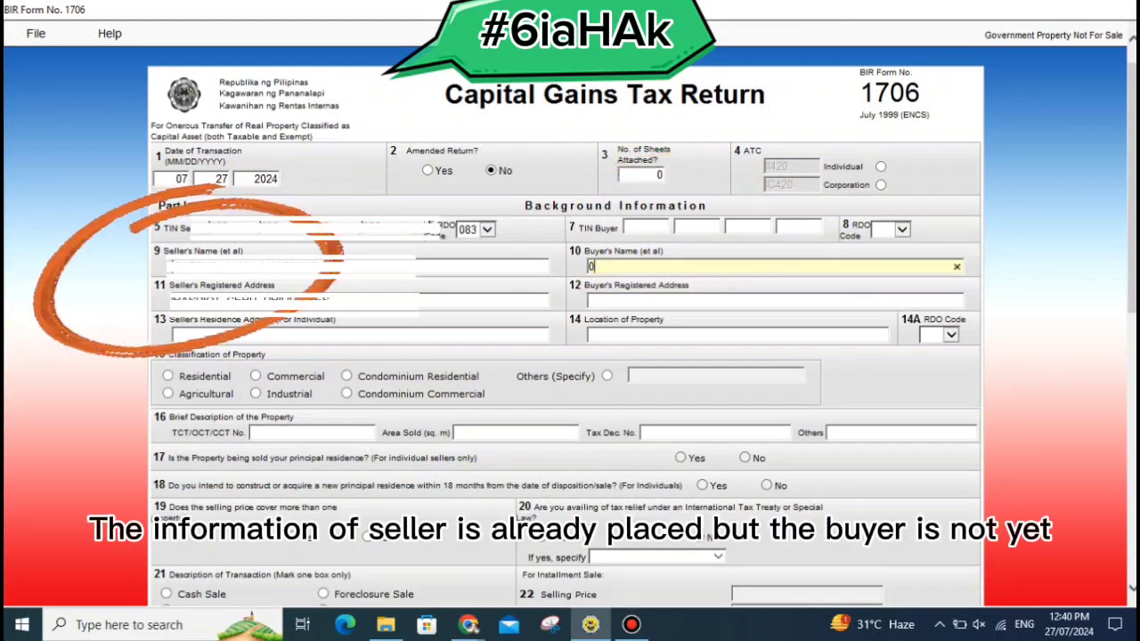
Change the transaction date to 07/10/2024 and start on the buyer's TIN.
left_click(220, 179)
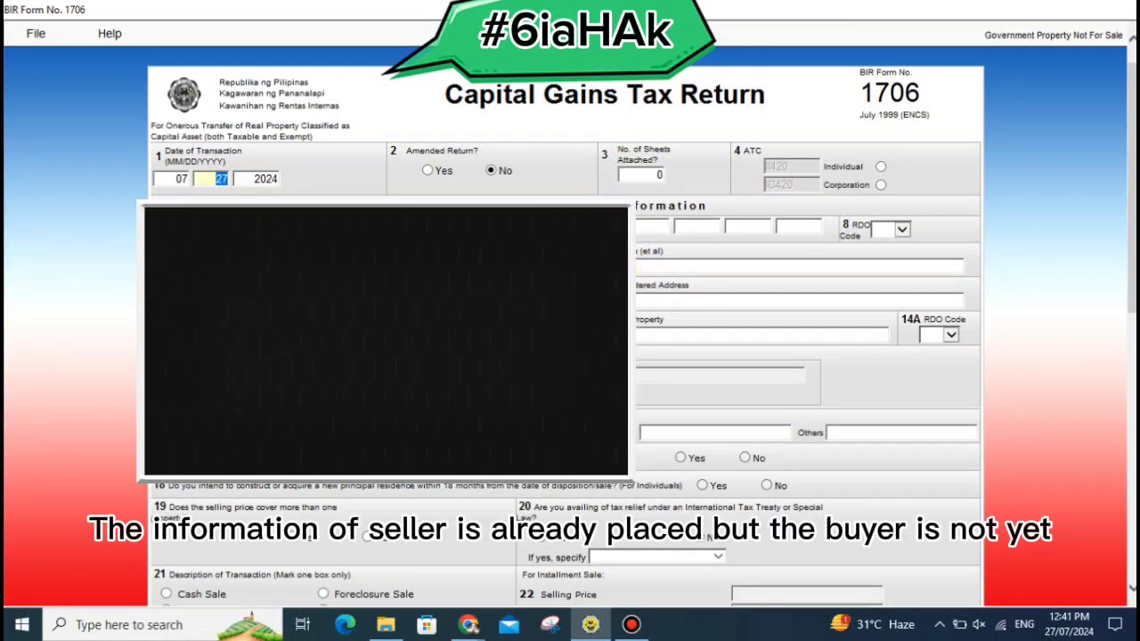
type("10")
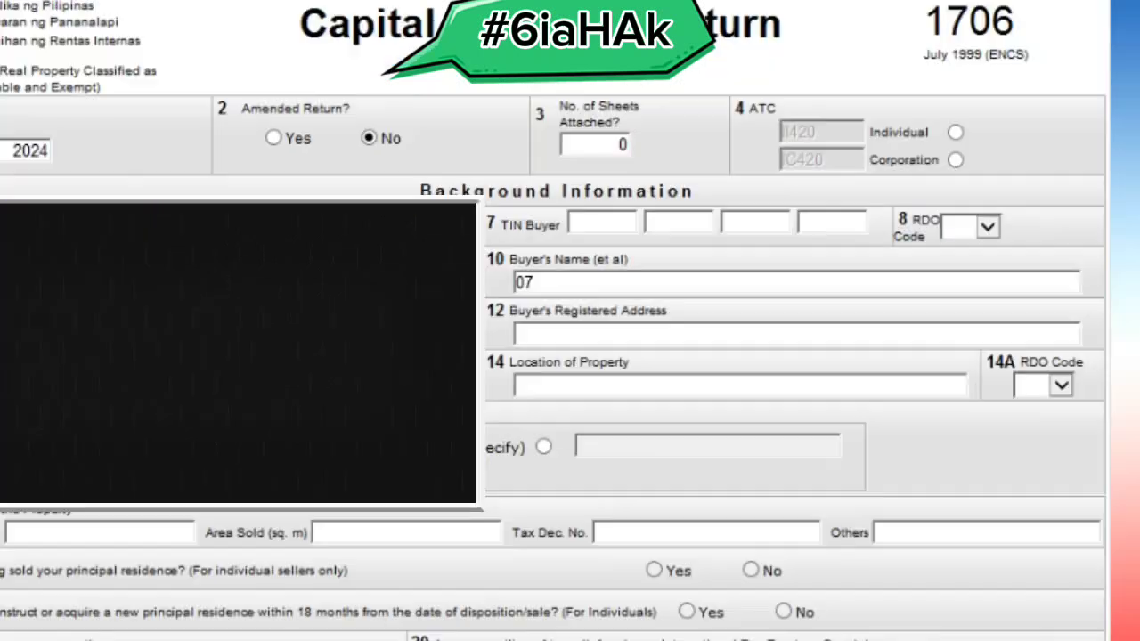
left_click(602, 223)
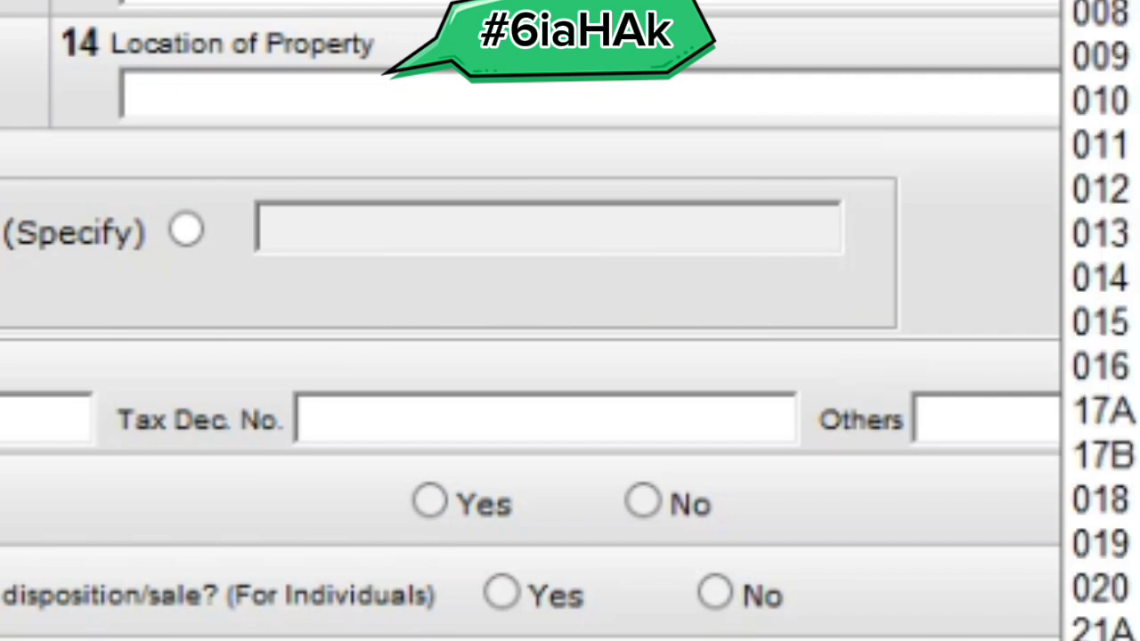
Scroll the RDO Code list and close it, leaving the Location of Property section visible.
scroll(1101, 321, "down", 15)
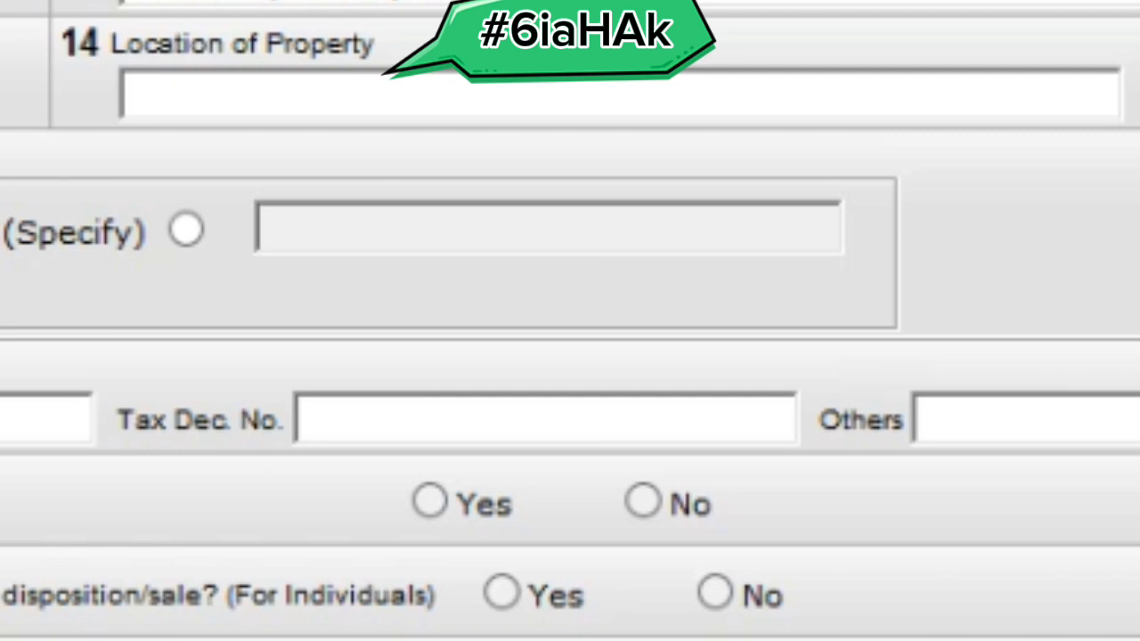
left_click(534, 97)
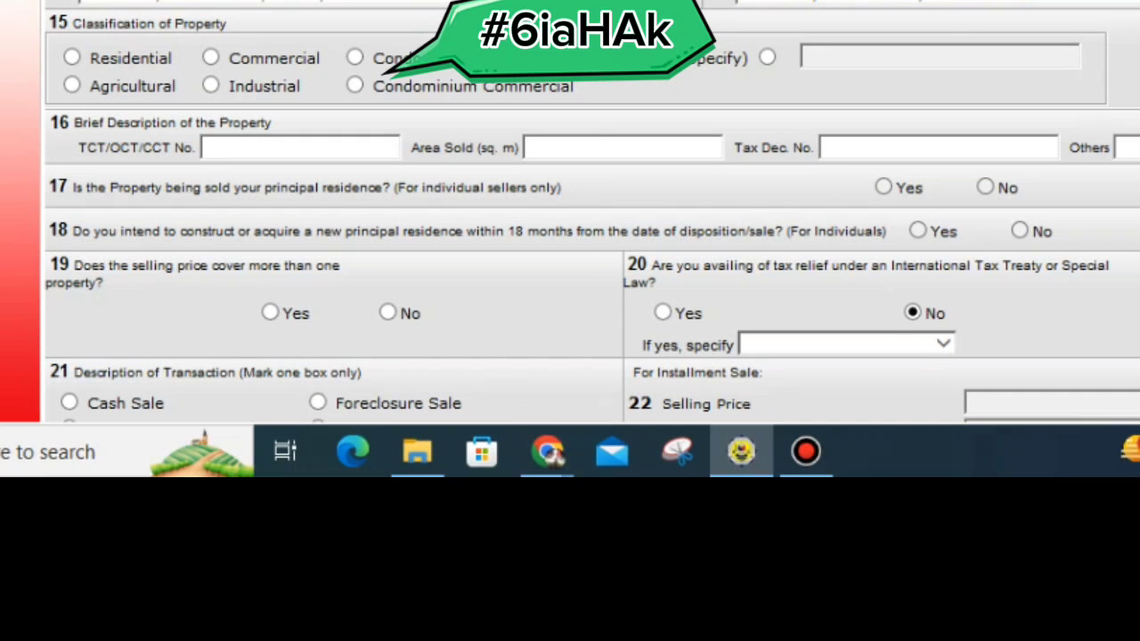
left_click(72, 57)
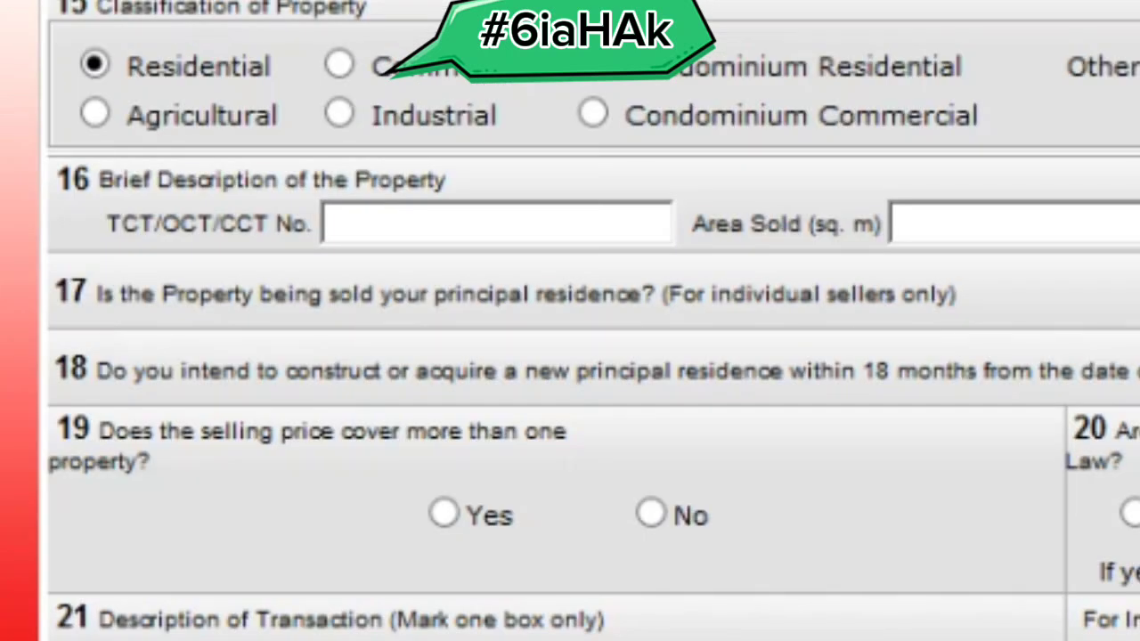
left_click(496, 222)
type("0")
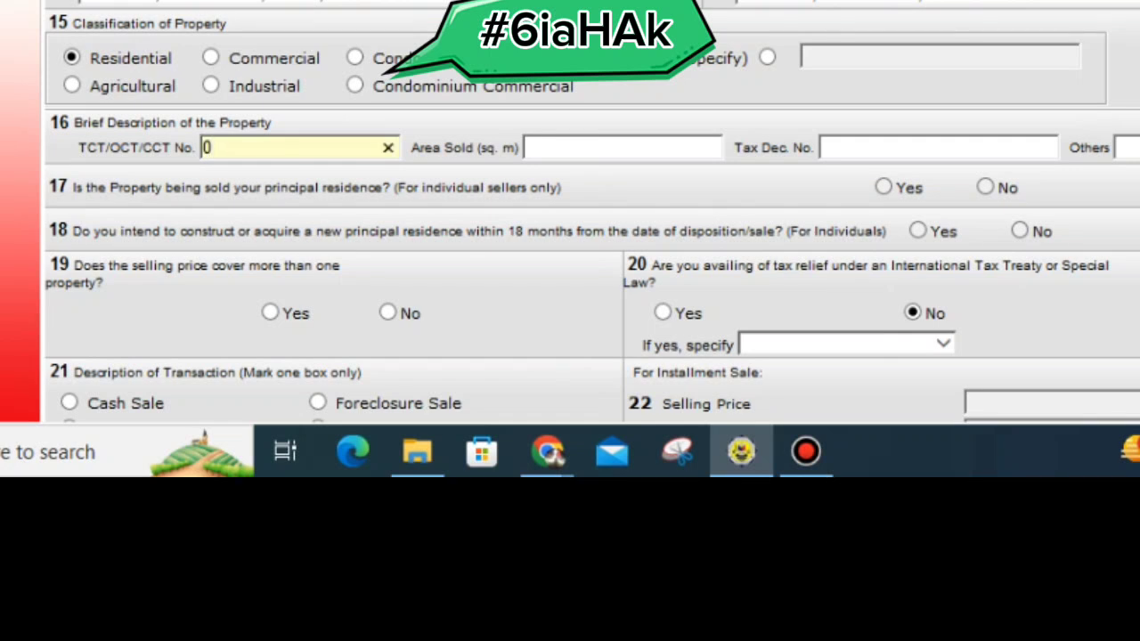
left_click(623, 148)
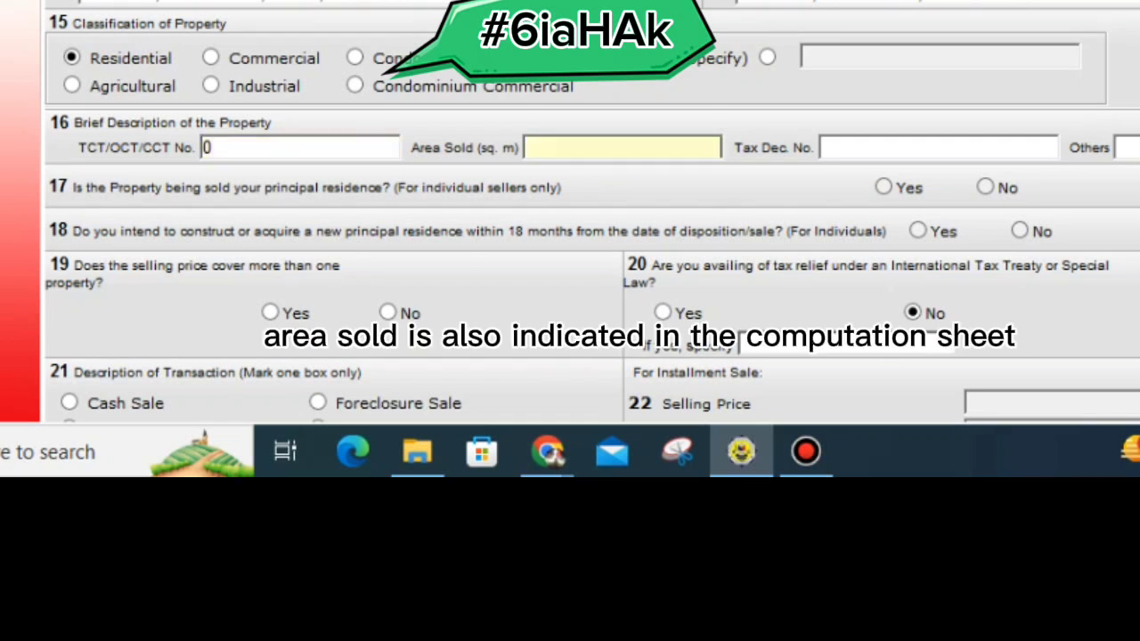
type("413")
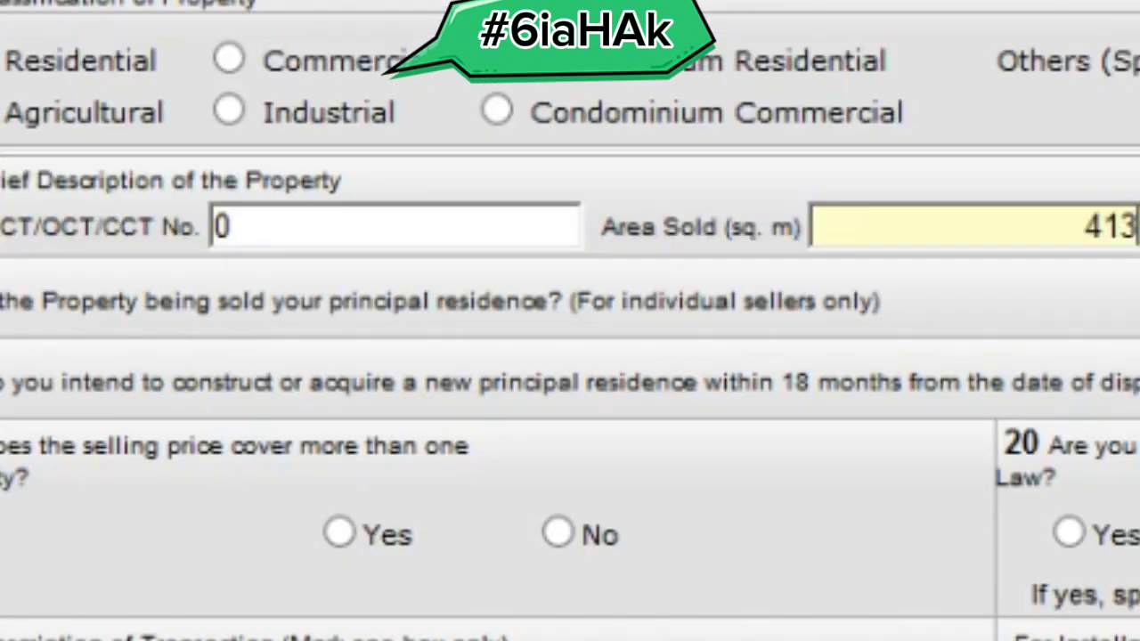
key("Tab")
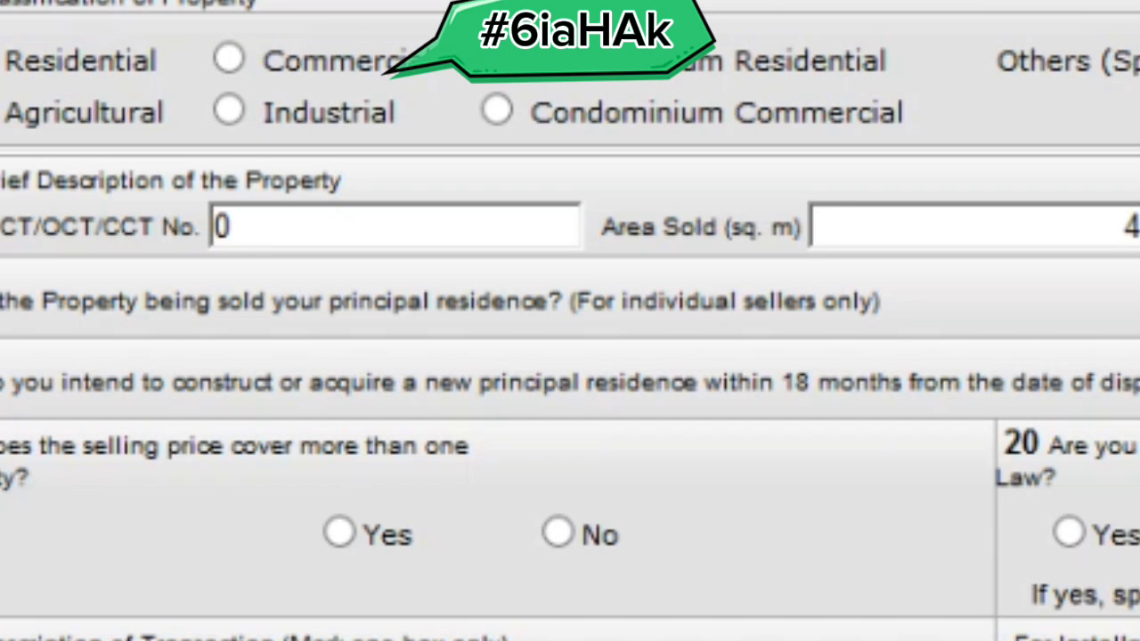
scroll(570, 321, "down", 3)
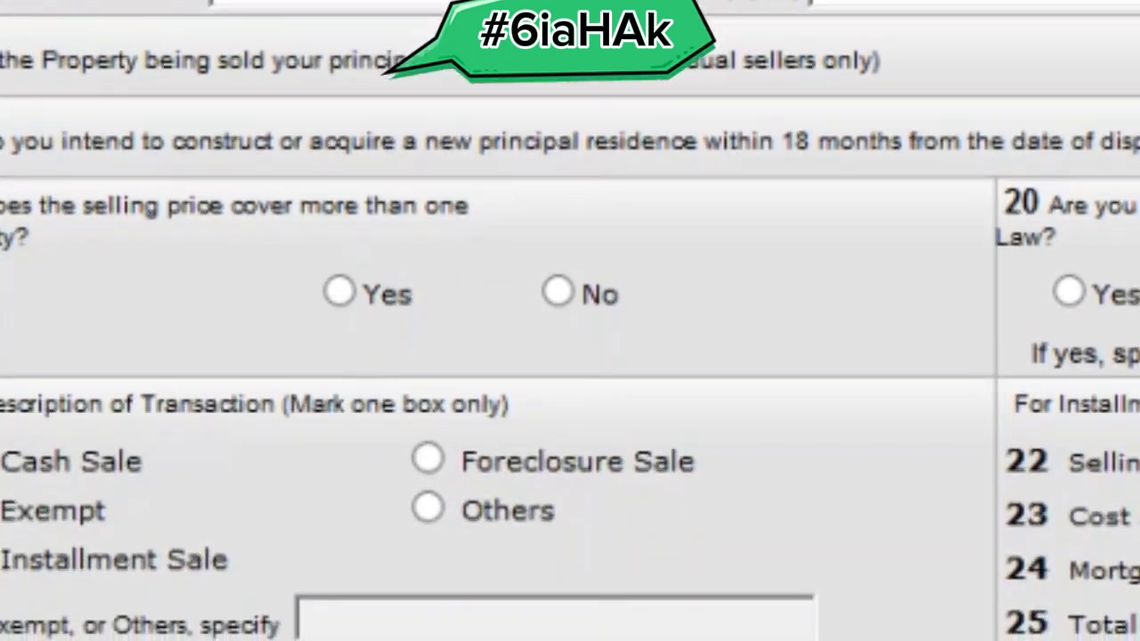